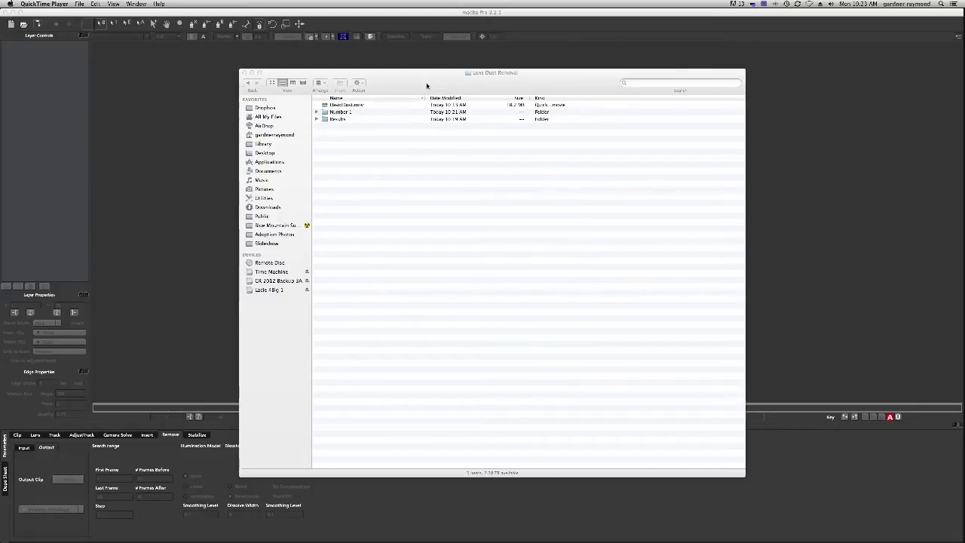
Bring the Lens Dust Removal Finder window to the front.
{"action": "left_click_drag", "start_coordinate": [427, 86], "coordinate": [435, 75]}
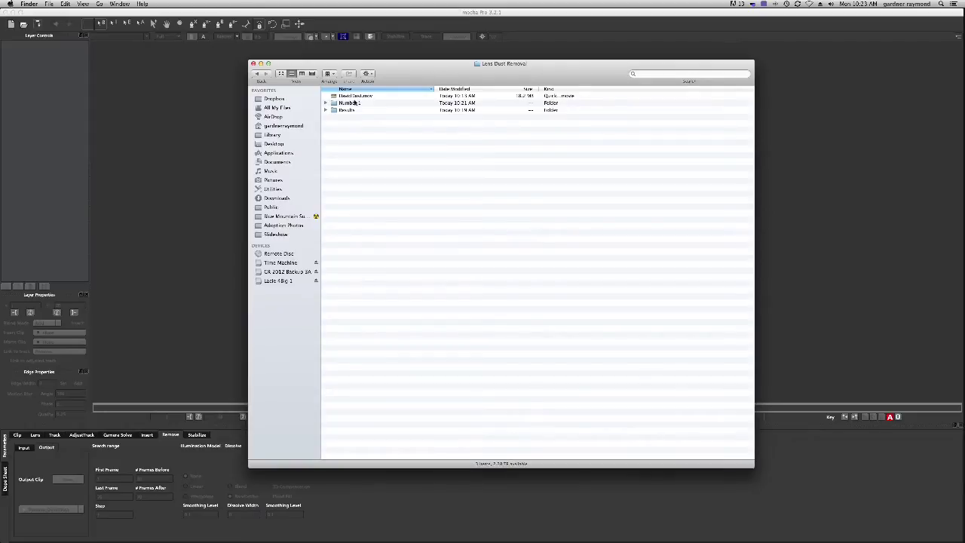
{"action": "left_click", "coordinate": [352, 96]}
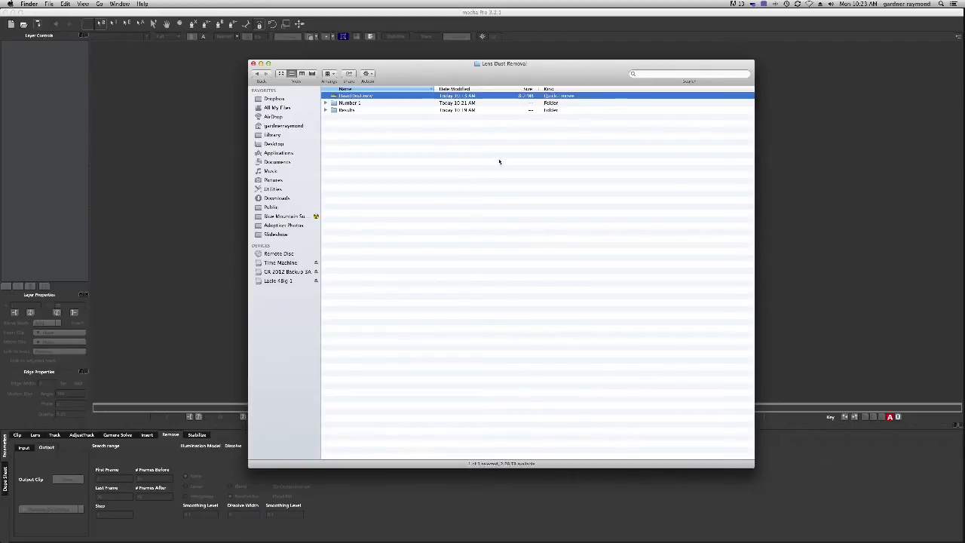
{"action": "key", "text": "space"}
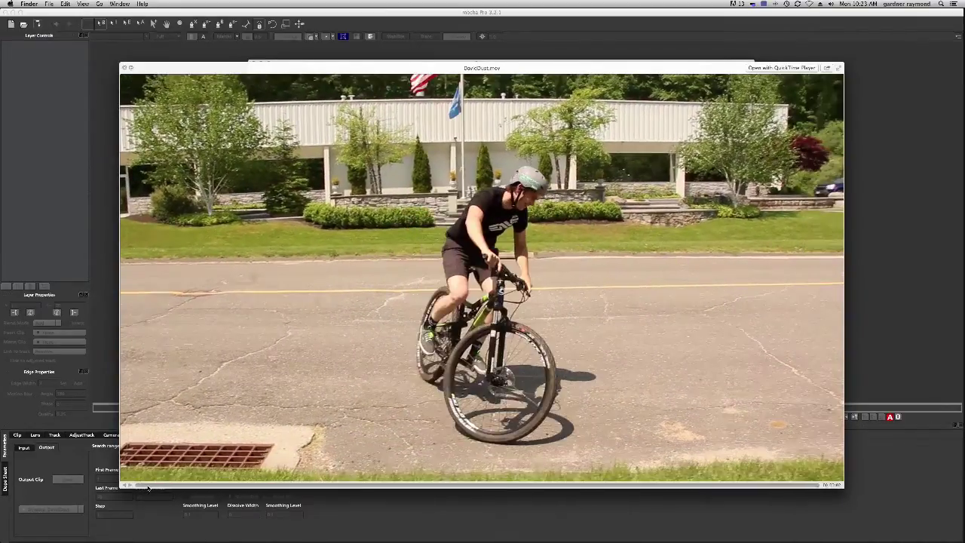
{"action": "left_click_drag", "start_coordinate": [148, 487], "coordinate": [480, 487]}
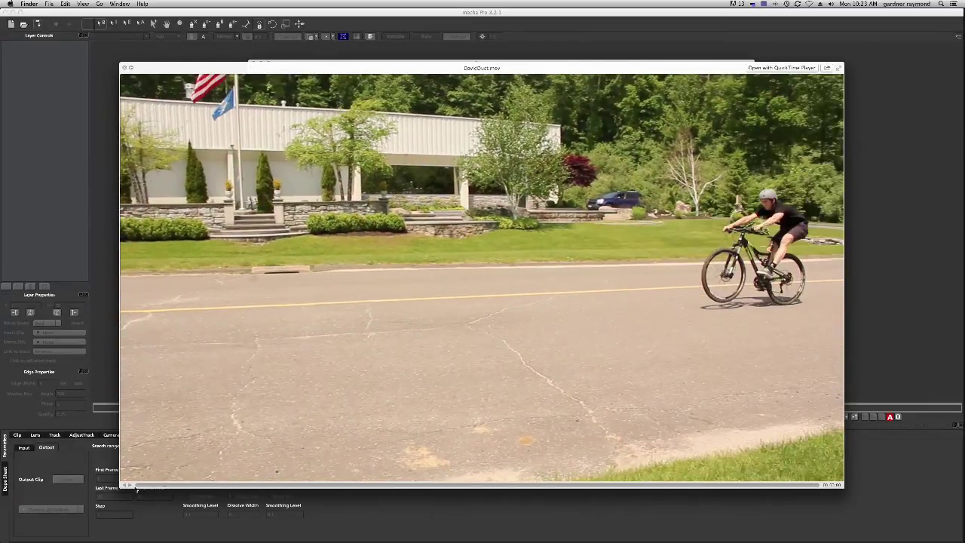
{"action": "left_click", "coordinate": [129, 486]}
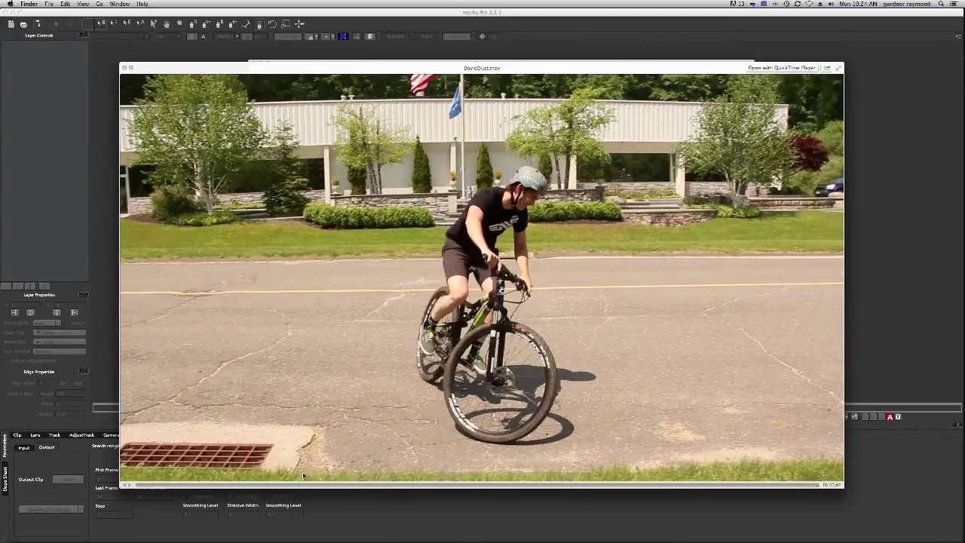
{"action": "key", "text": "space"}
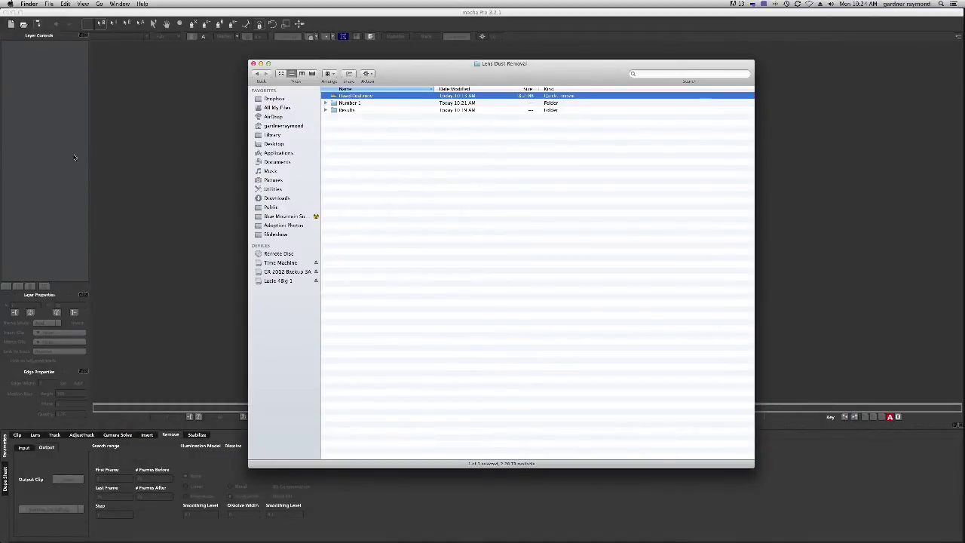
Create a new project from DavidDust.mov with Cache clip enabled, overwriting the existing project file.
{"action": "left_click", "coordinate": [70, 157]}
{"action": "left_click", "coordinate": [12, 23]}
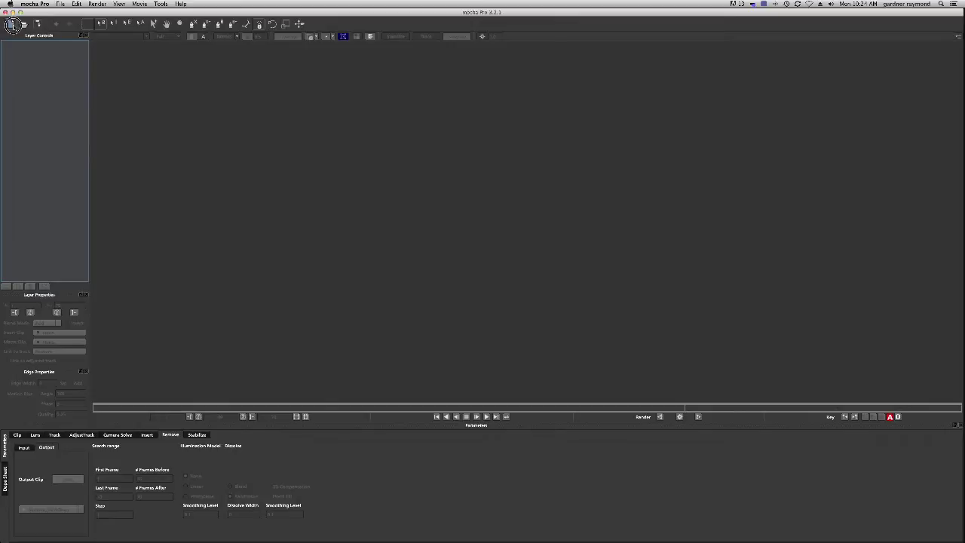
{"action": "left_click", "coordinate": [544, 210]}
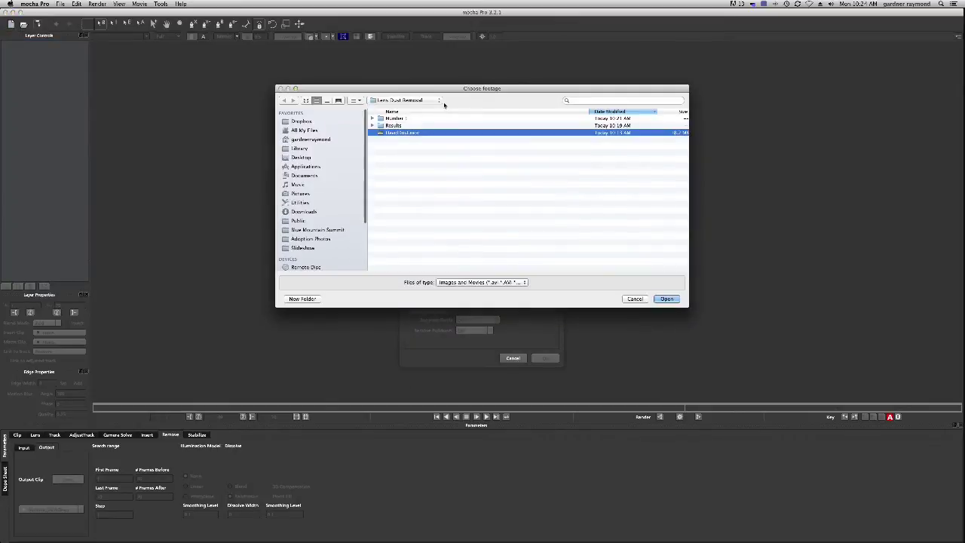
{"action": "left_click", "coordinate": [666, 299]}
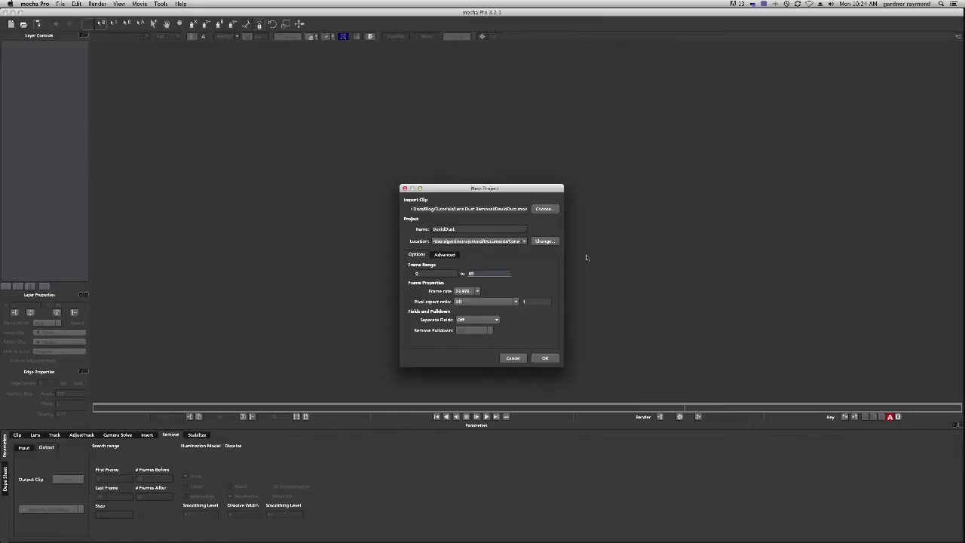
{"action": "left_click", "coordinate": [445, 255]}
{"action": "left_click", "coordinate": [418, 291]}
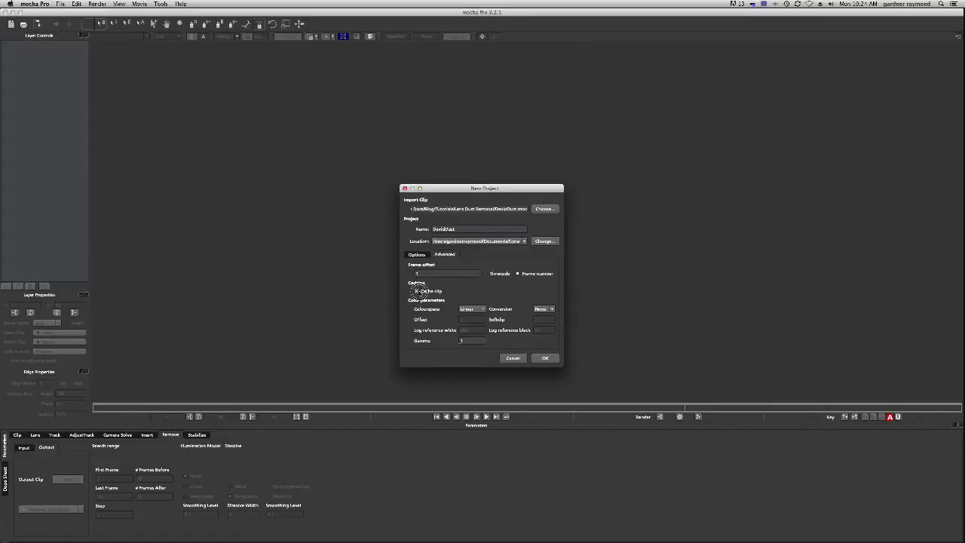
{"action": "left_click", "coordinate": [444, 254]}
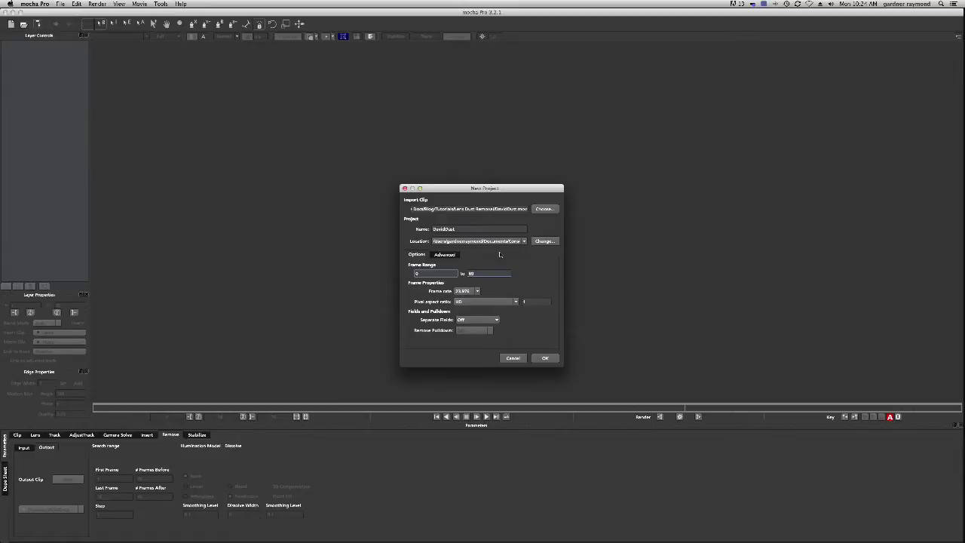
{"action": "left_click", "coordinate": [545, 358]}
{"action": "left_click", "coordinate": [503, 298]}
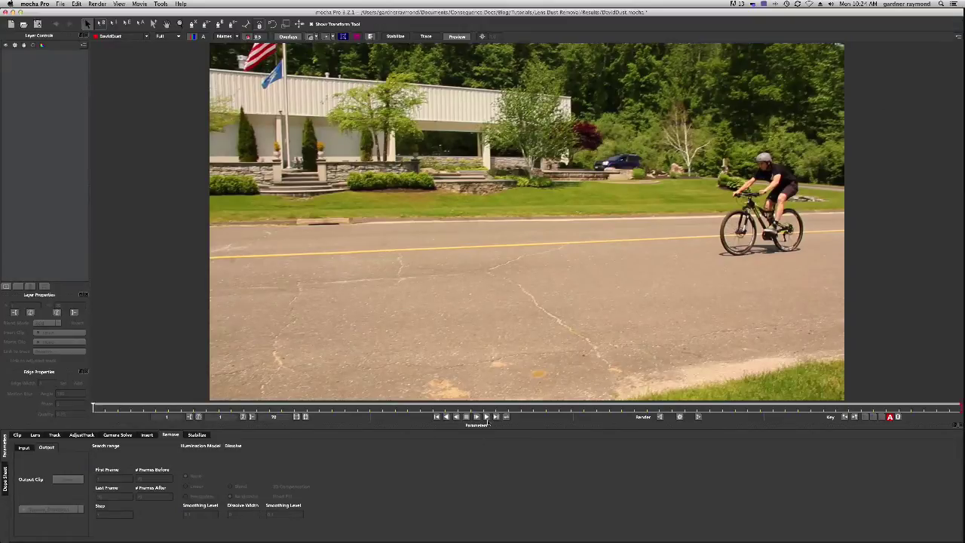
Play the clip, stop it, and scrub to a late frame with the cyclist approaching.
{"action": "left_click", "coordinate": [486, 417]}
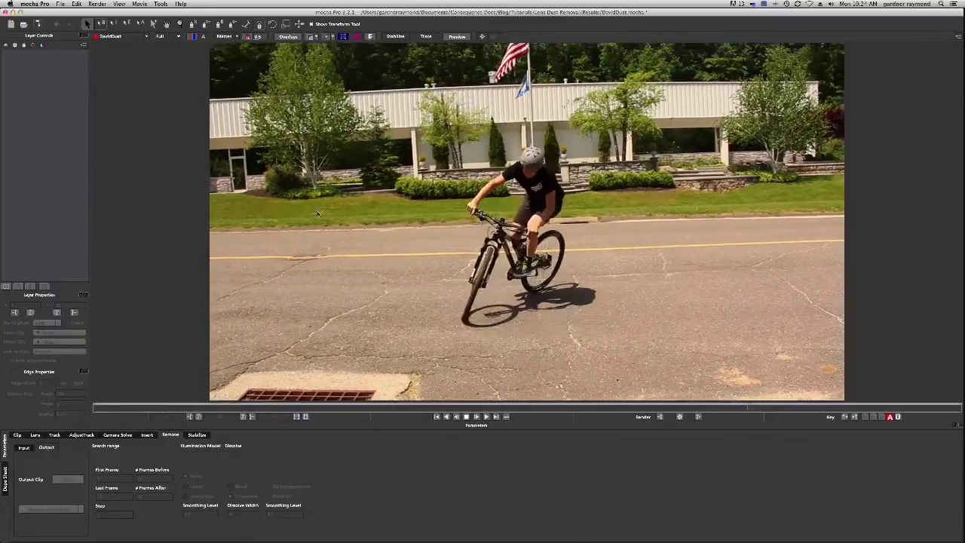
{"action": "left_click", "coordinate": [466, 417]}
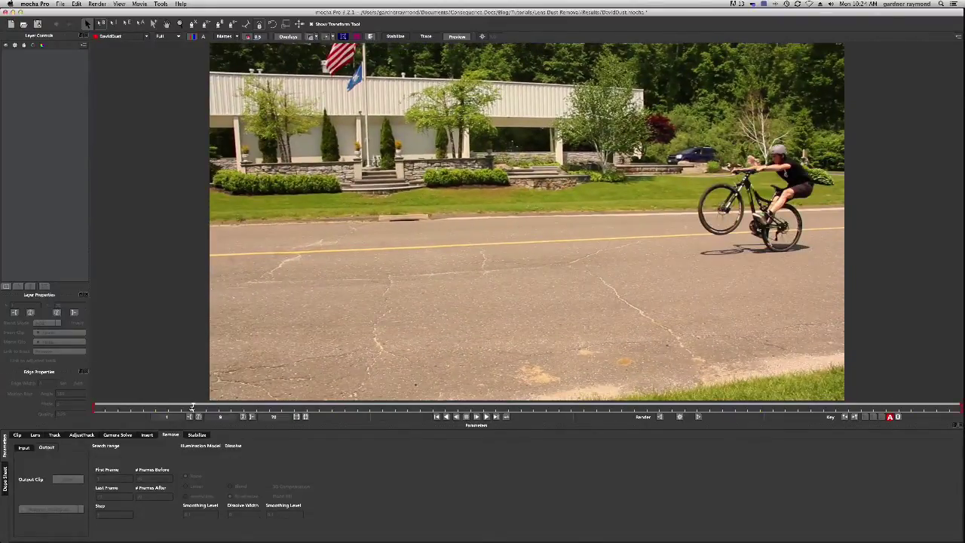
{"action": "left_click_drag", "start_coordinate": [192, 407], "coordinate": [958, 427]}
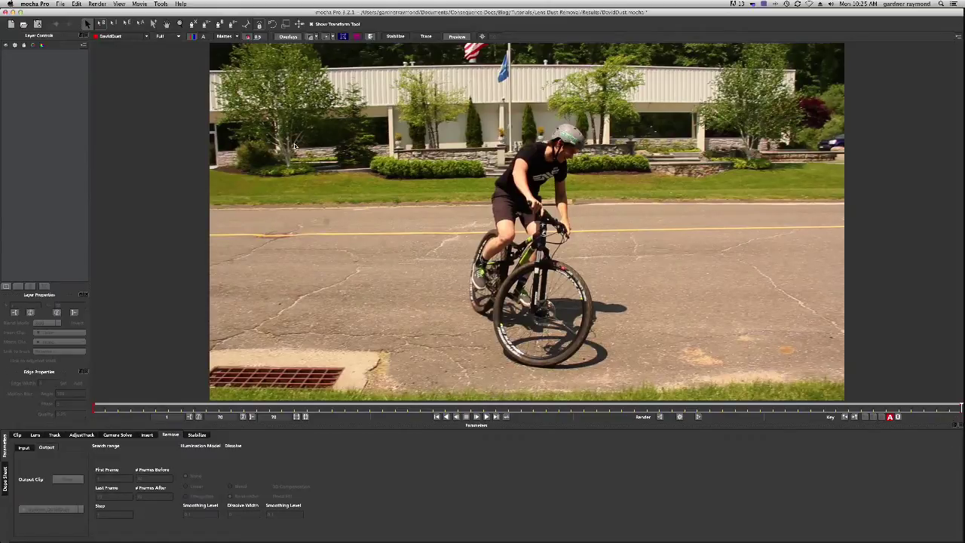
Outline the first two lens dust spots on the road with X-Spline shapes in one layer.
{"action": "left_click", "coordinate": [192, 25]}
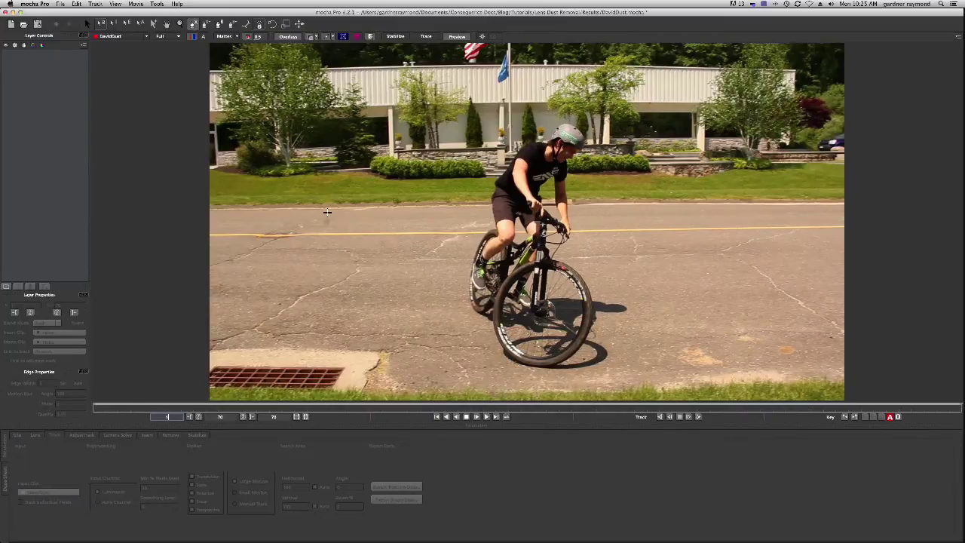
{"action": "mouse_move", "coordinate": [325, 214]}
{"action": "left_mouse_down"}
{"action": "mouse_move", "coordinate": [313, 226]}
{"action": "mouse_move", "coordinate": [335, 218]}
{"action": "left_mouse_up"}
{"action": "right_click", "coordinate": [334, 208]}
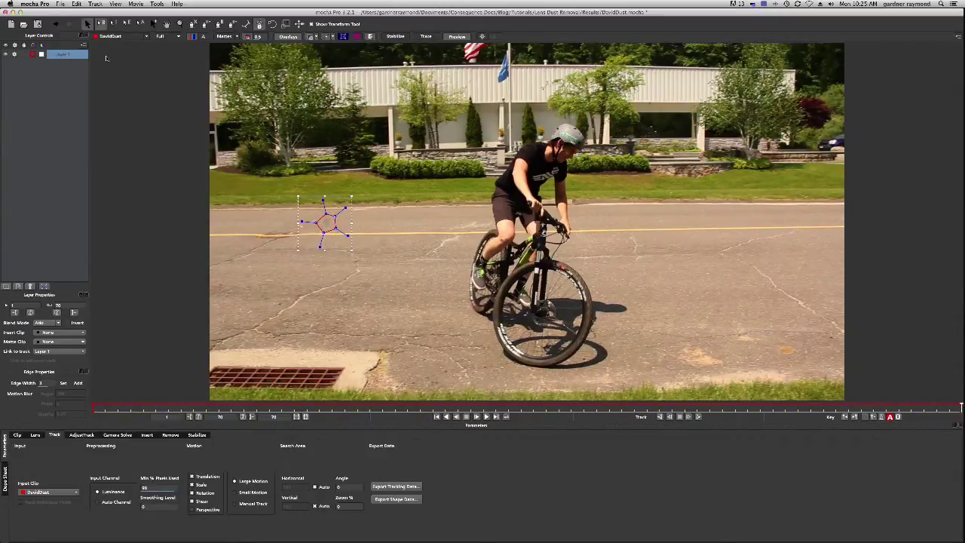
{"action": "left_click", "coordinate": [206, 23]}
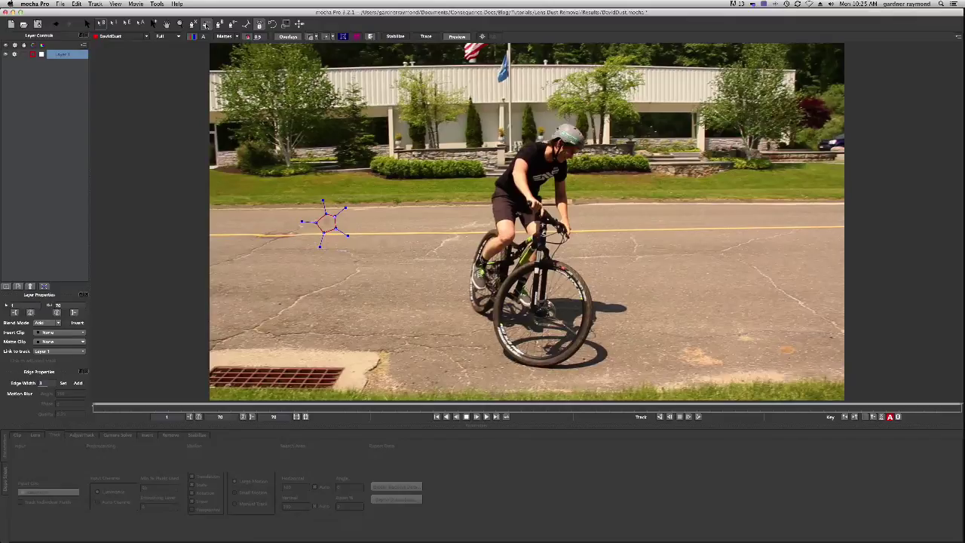
{"action": "left_click", "coordinate": [384, 220]}
{"action": "left_click", "coordinate": [360, 240]}
{"action": "left_click", "coordinate": [373, 263]}
{"action": "left_click", "coordinate": [397, 259]}
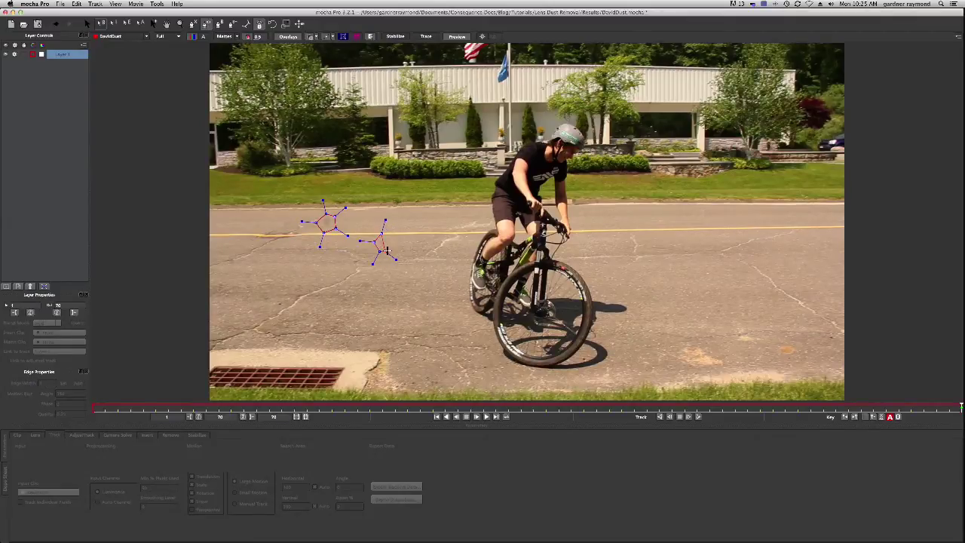
{"action": "right_click", "coordinate": [388, 246]}
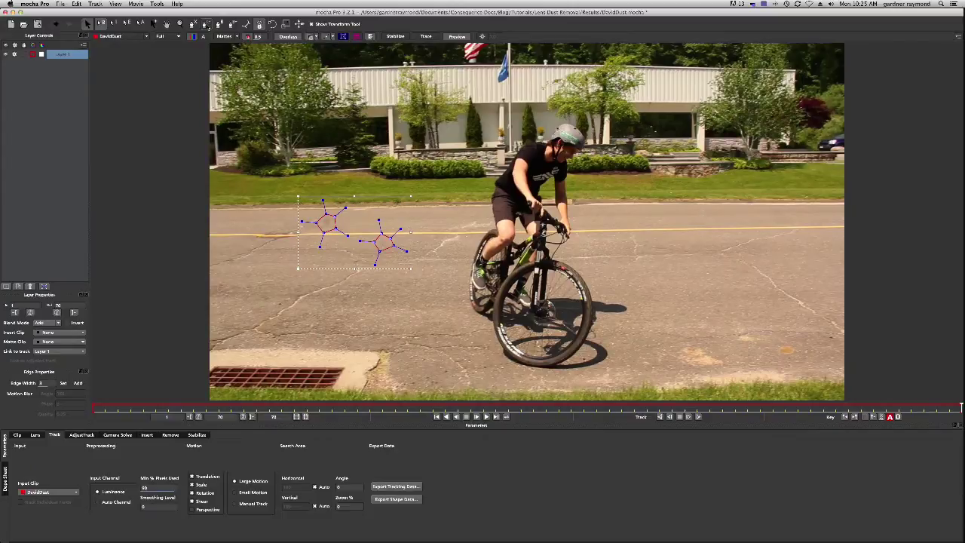
Add a third five-point shape around the remaining dust spot in the same layer.
{"action": "left_click", "coordinate": [206, 24]}
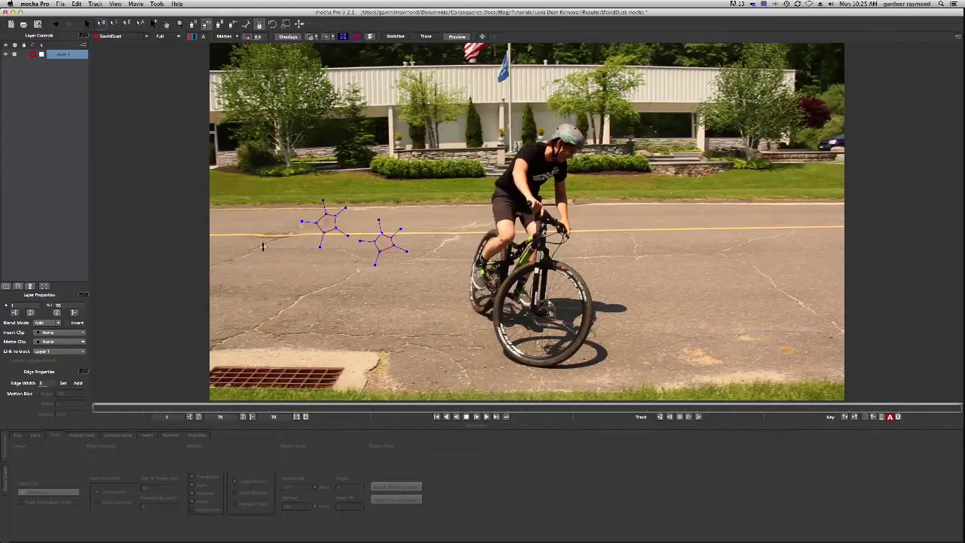
{"action": "left_click", "coordinate": [213, 254]}
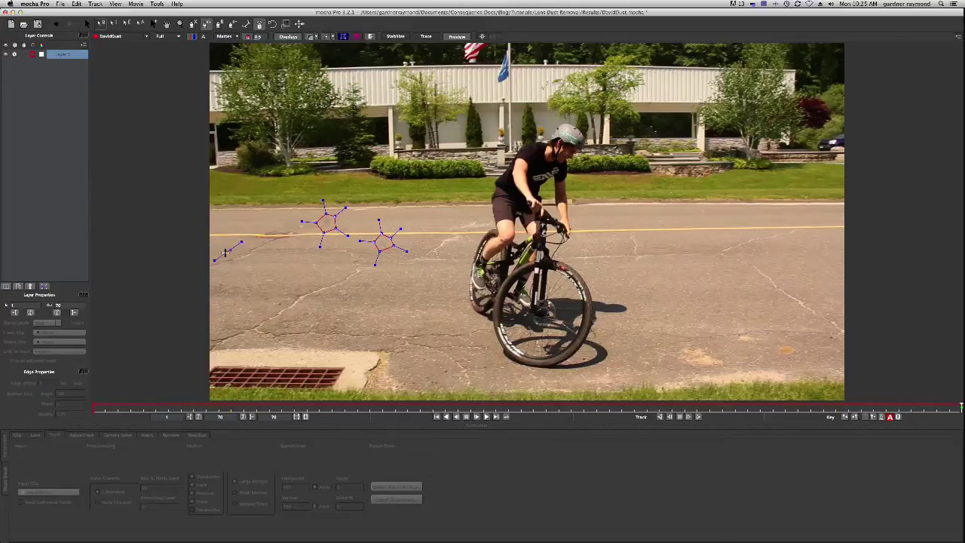
{"action": "left_click", "coordinate": [237, 238]}
{"action": "left_click", "coordinate": [223, 269]}
{"action": "left_click", "coordinate": [249, 279]}
{"action": "left_click", "coordinate": [251, 260]}
{"action": "right_click", "coordinate": [251, 260]}
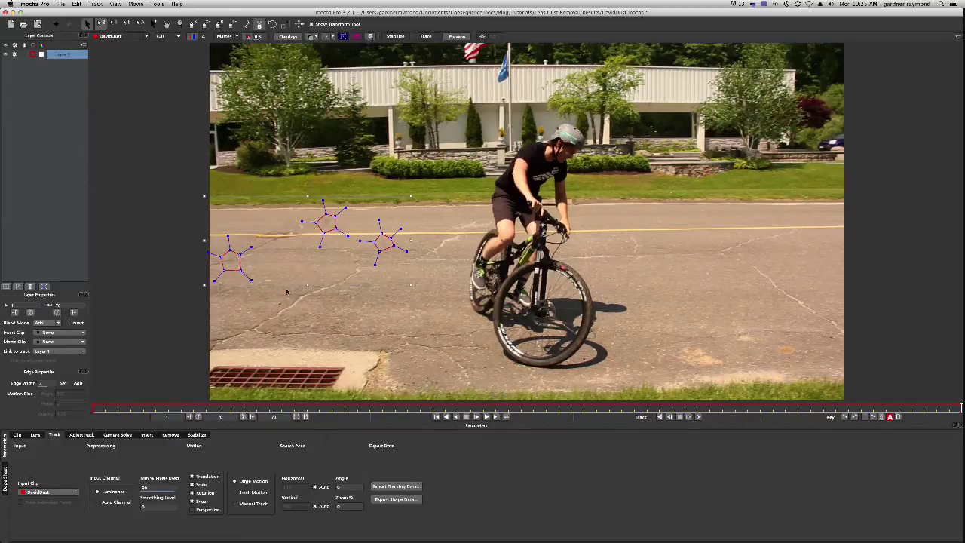
Rename Layer 1 to Remove.
{"action": "double_click", "coordinate": [62, 54]}
{"action": "type", "text": "Remove"}
{"action": "key", "text": "Return"}
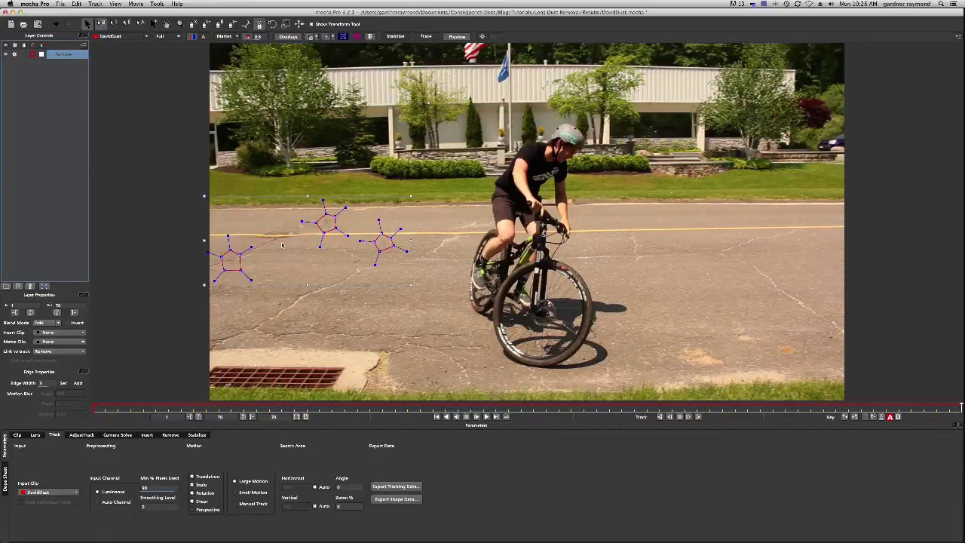
Play the clip to check the dust shapes, stop it, and unlock the Remove layer.
{"action": "left_click", "coordinate": [486, 416]}
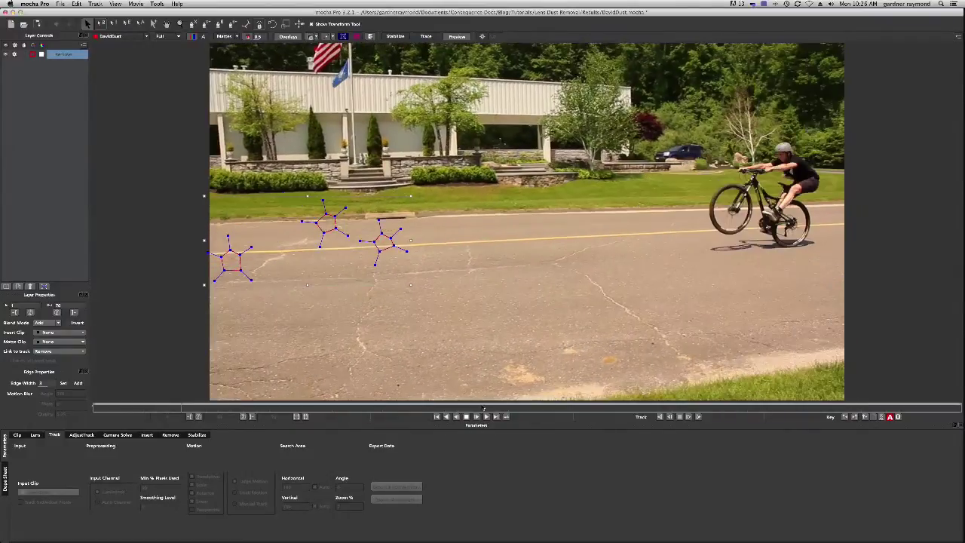
{"action": "left_click", "coordinate": [465, 417]}
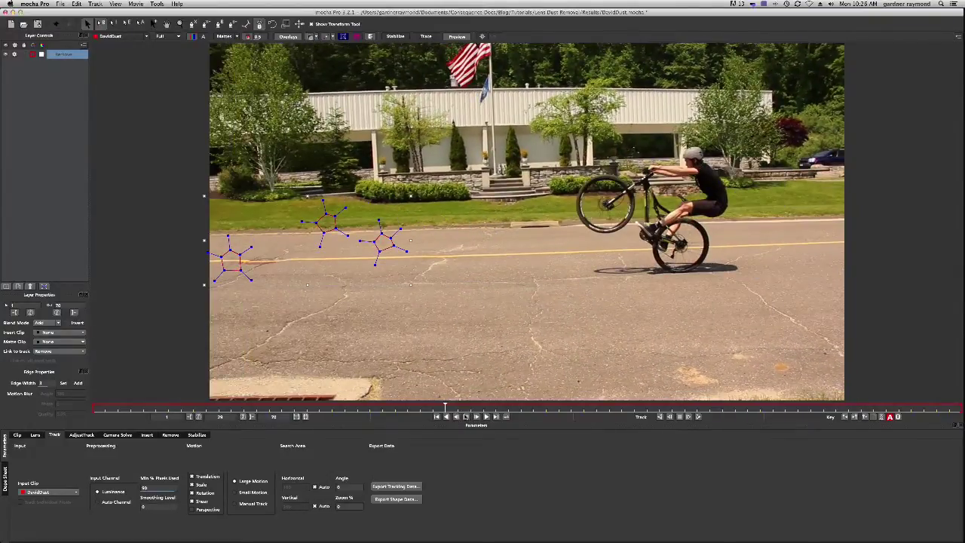
{"action": "left_click", "coordinate": [14, 55]}
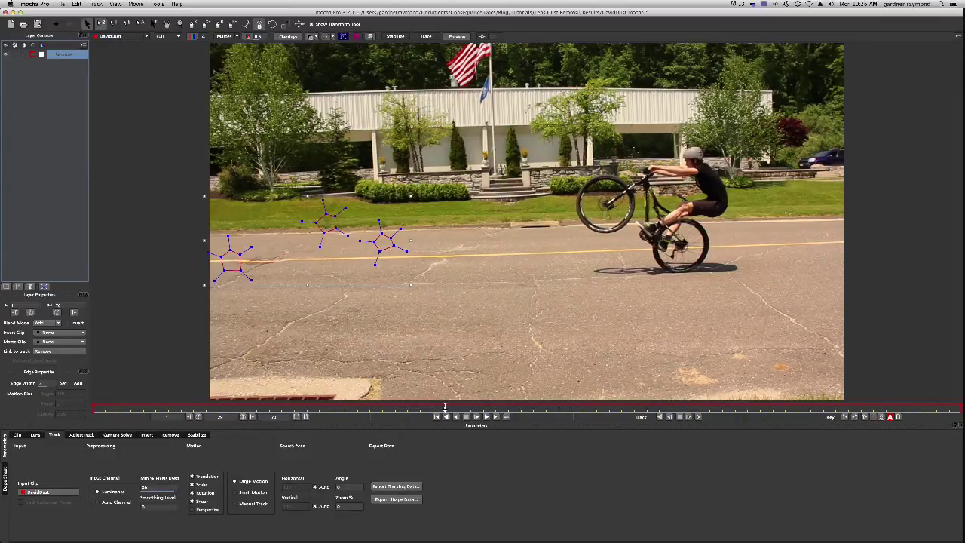
On a late frame, draw a four-point spline mask around the road left of the cyclist.
{"action": "left_click_drag", "start_coordinate": [445, 404], "coordinate": [960, 415]}
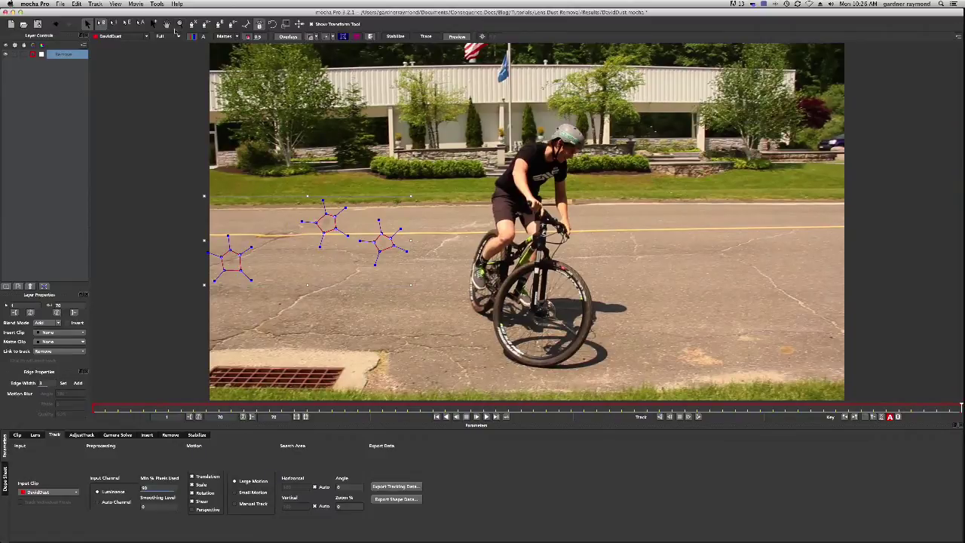
{"action": "left_click", "coordinate": [191, 24]}
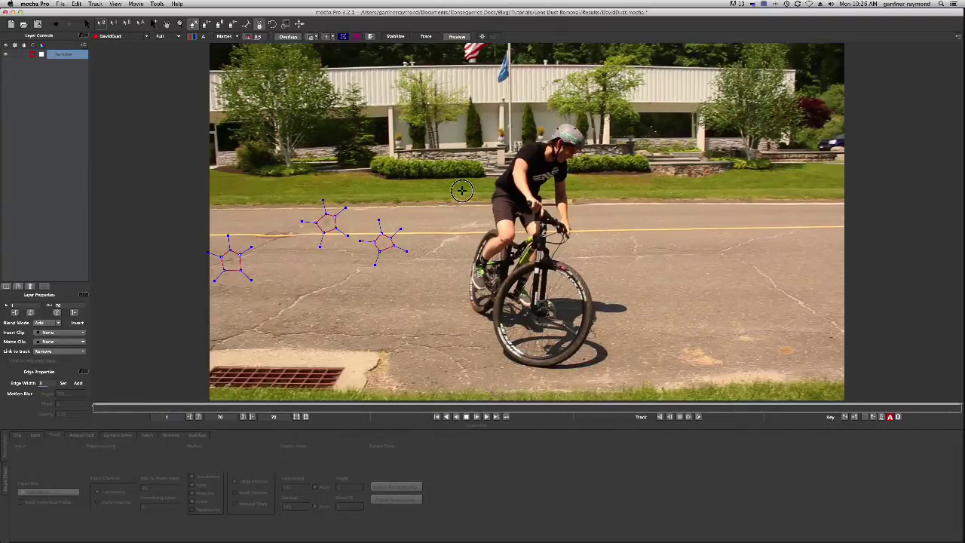
{"action": "left_click", "coordinate": [462, 181]}
{"action": "left_click", "coordinate": [419, 324]}
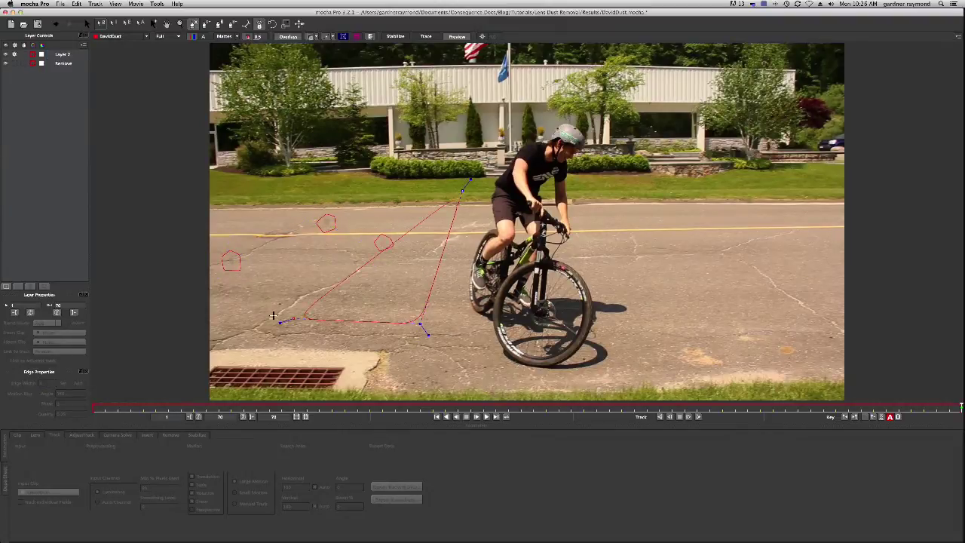
{"action": "left_click", "coordinate": [189, 329]}
{"action": "left_click", "coordinate": [198, 210]}
{"action": "left_click_drag", "start_coordinate": [198, 210], "coordinate": [200, 189]}
{"action": "right_click", "coordinate": [201, 190]}
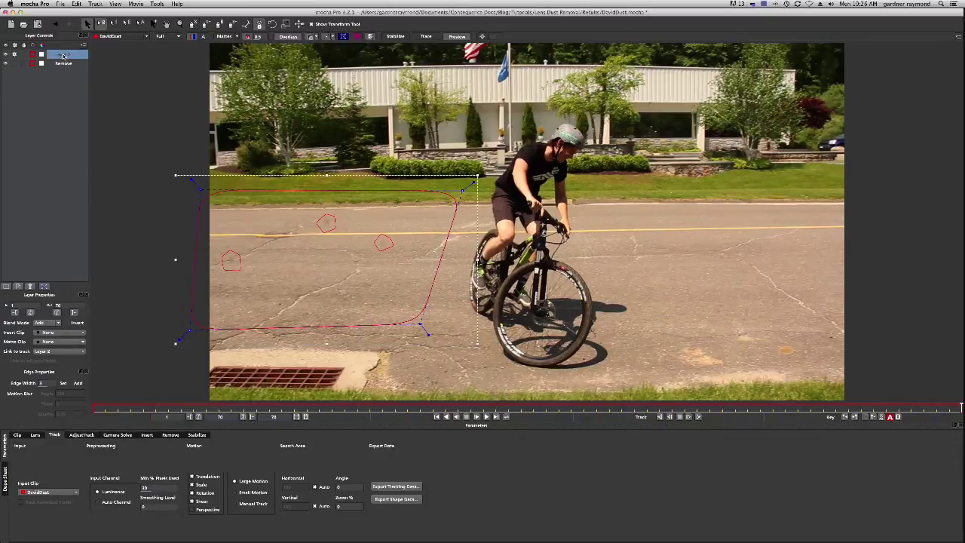
Move the Remove layer above the new mask layer and name the mask layer BG.
{"action": "left_click", "coordinate": [65, 69]}
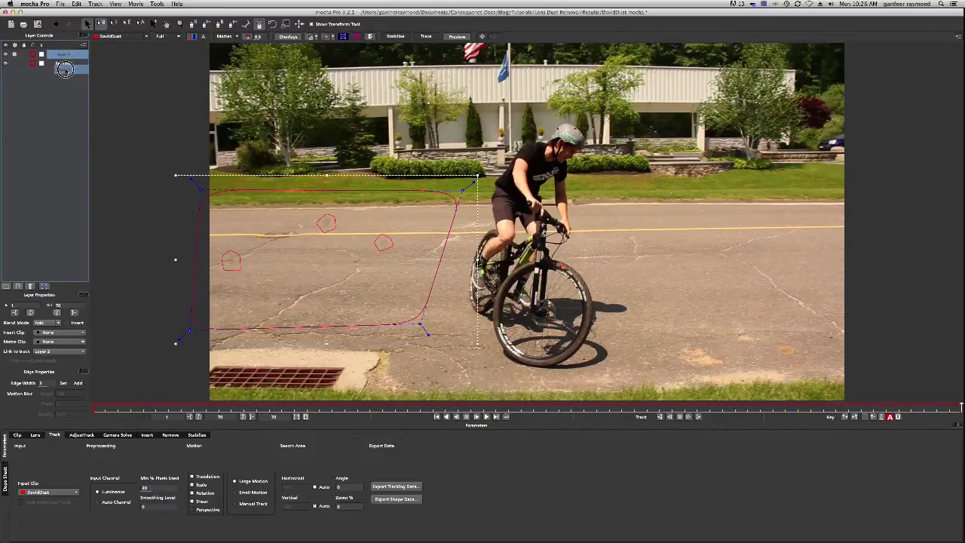
{"action": "left_click_drag", "start_coordinate": [65, 69], "coordinate": [67, 70]}
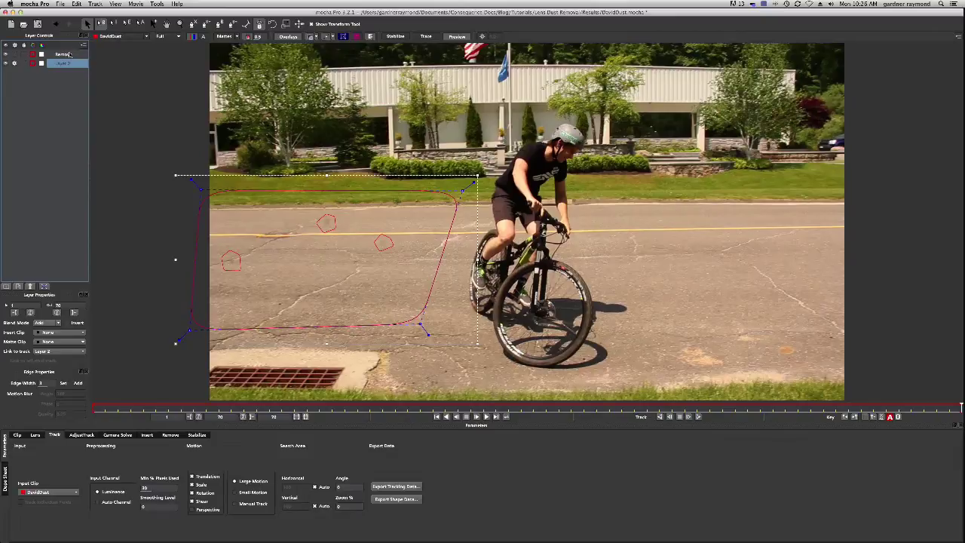
{"action": "double_click", "coordinate": [64, 63]}
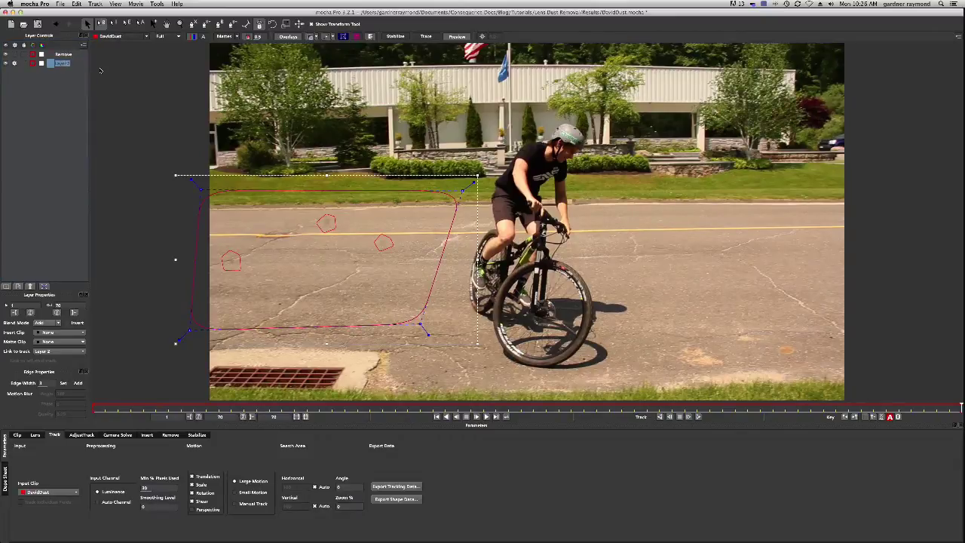
{"action": "type", "text": "BG"}
{"action": "key", "text": "Return"}
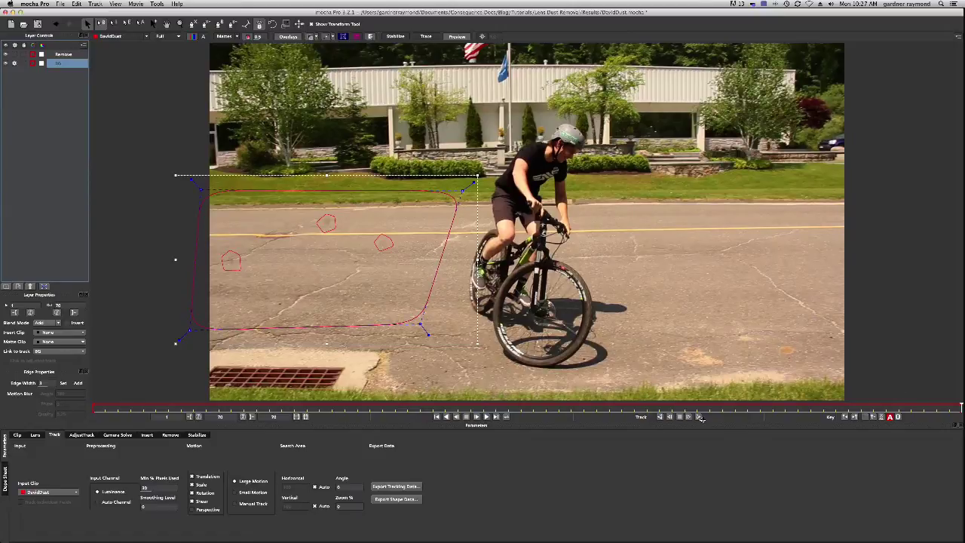
Track BG backward, pulling its right corners off the cyclist and widening its left side.
{"action": "left_click", "coordinate": [660, 417]}
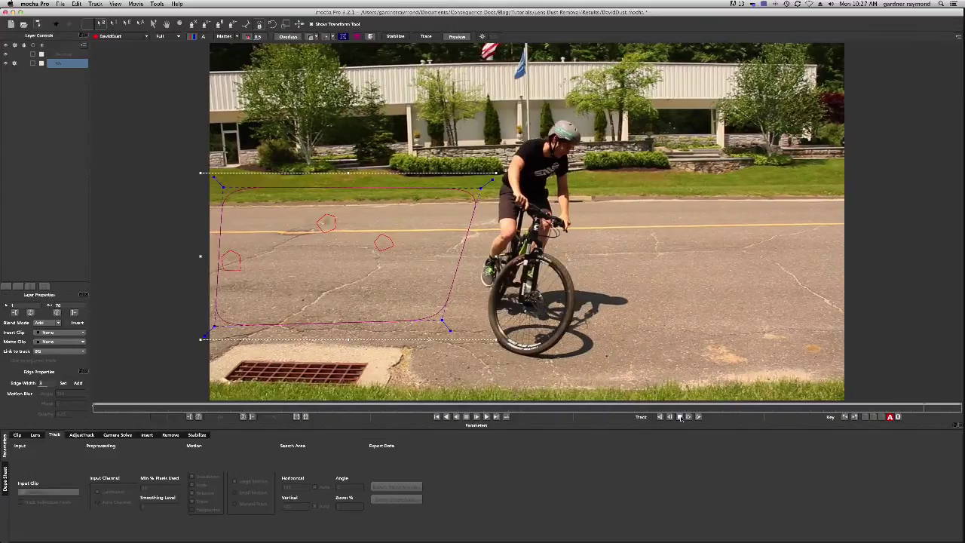
{"action": "left_click", "coordinate": [680, 417]}
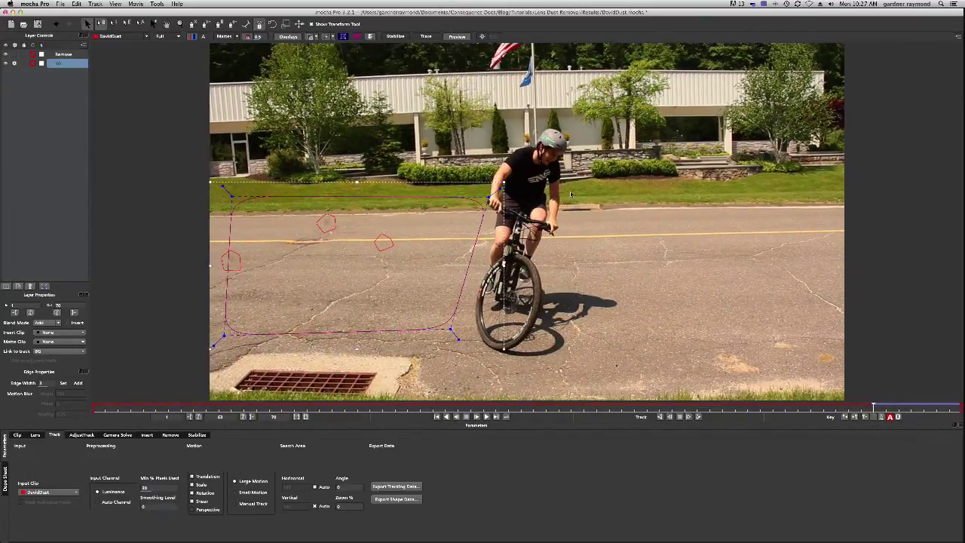
{"action": "left_click_drag", "start_coordinate": [490, 199], "coordinate": [442, 197]}
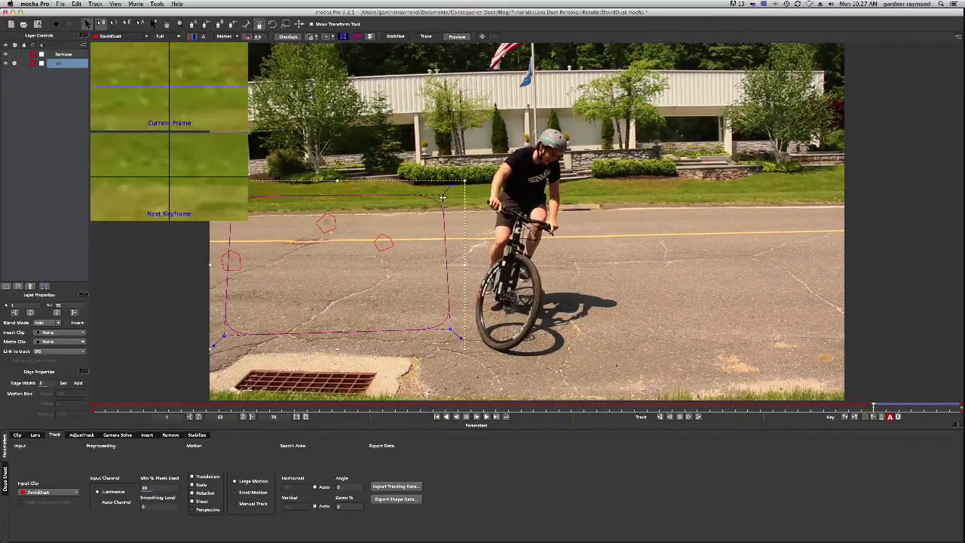
{"action": "left_click_drag", "start_coordinate": [456, 328], "coordinate": [414, 329]}
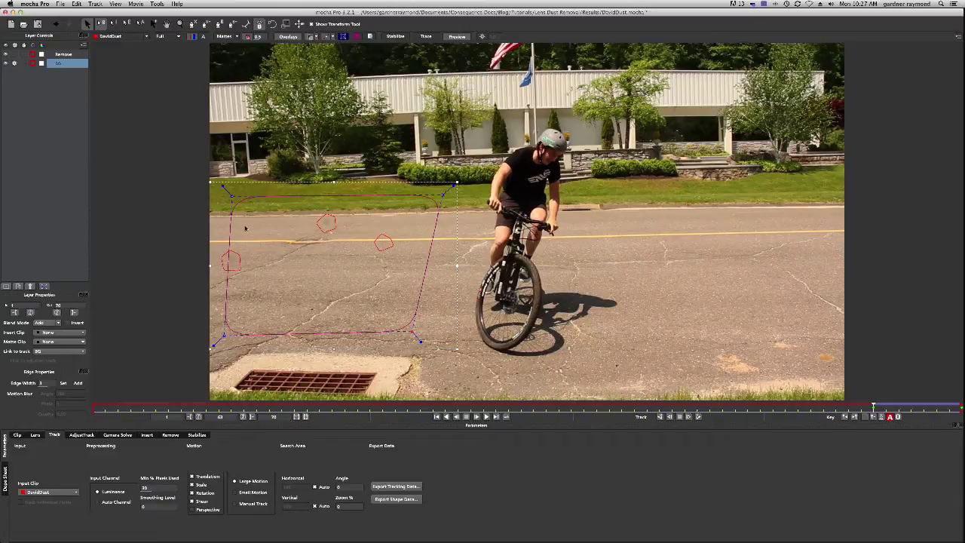
{"action": "left_click_drag", "start_coordinate": [230, 197], "coordinate": [203, 196]}
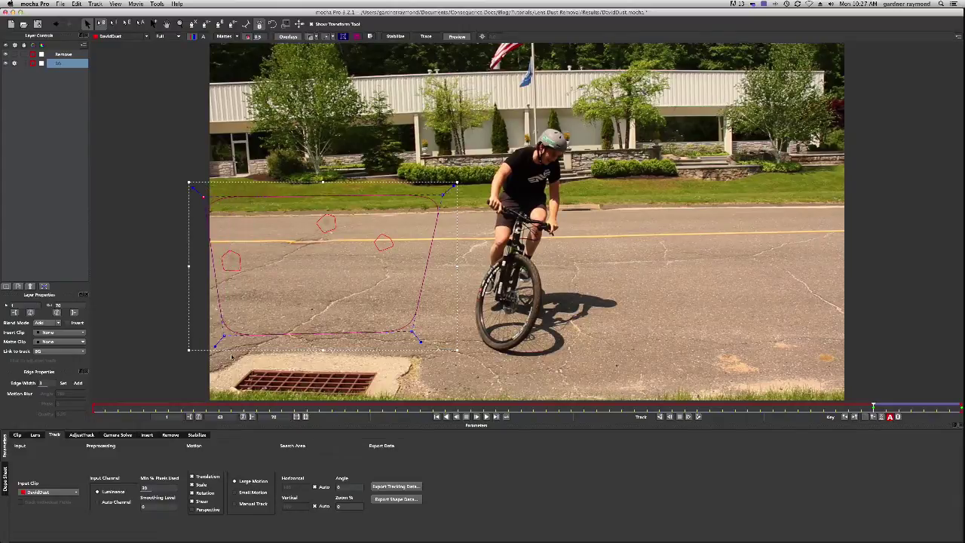
{"action": "left_click_drag", "start_coordinate": [222, 334], "coordinate": [193, 334]}
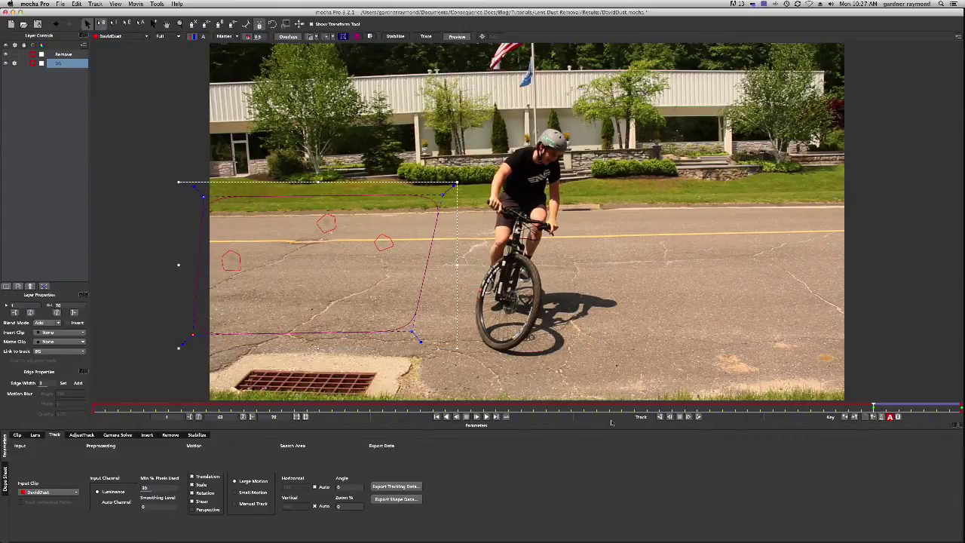
{"action": "left_click", "coordinate": [660, 417]}
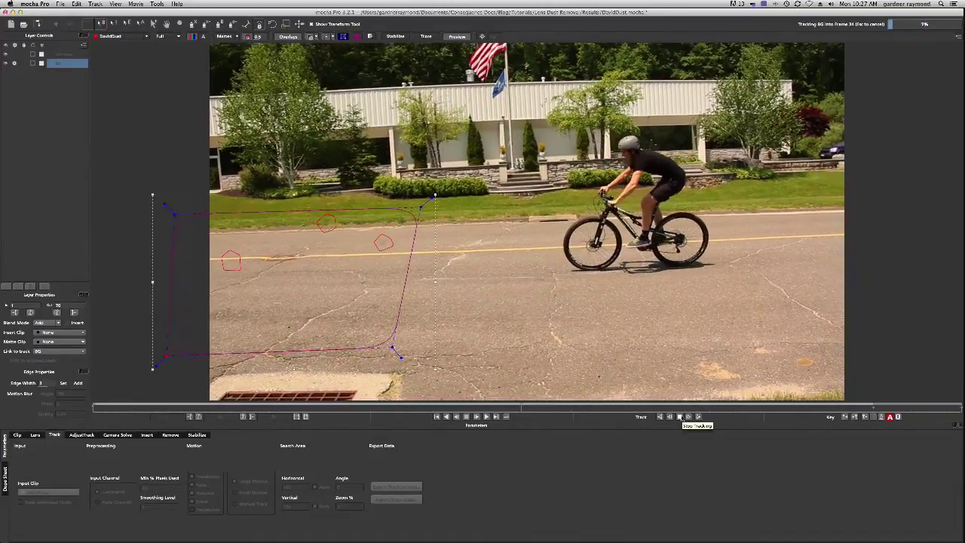
{"action": "left_click", "coordinate": [680, 416]}
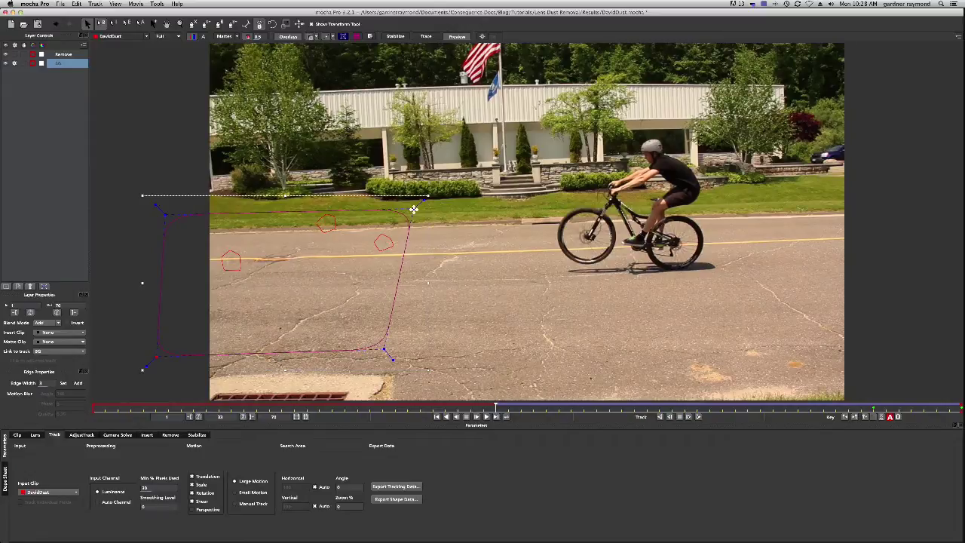
Stretch the BG mask's right-hand points outward twice while tracking back to the first frame.
{"action": "left_click_drag", "start_coordinate": [413, 209], "coordinate": [538, 200]}
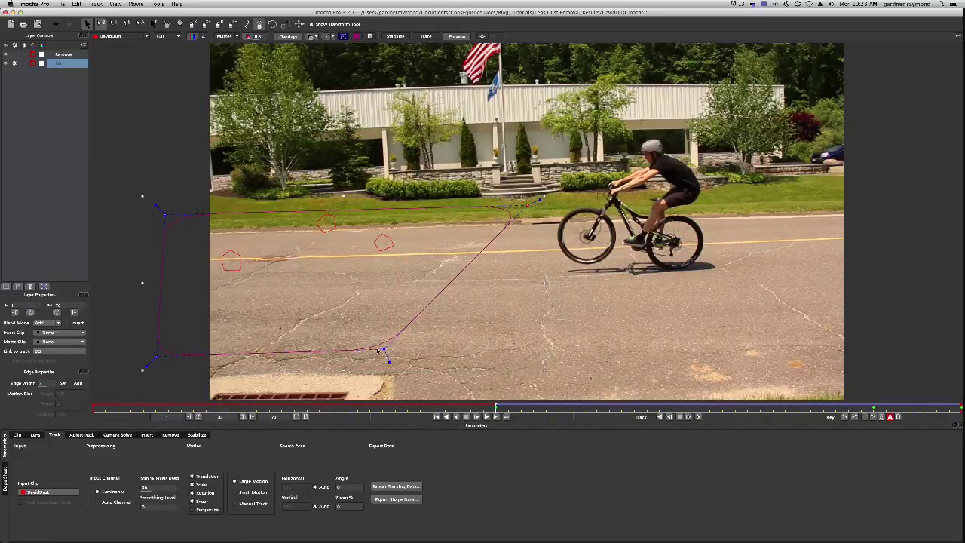
{"action": "left_click_drag", "start_coordinate": [383, 350], "coordinate": [536, 358]}
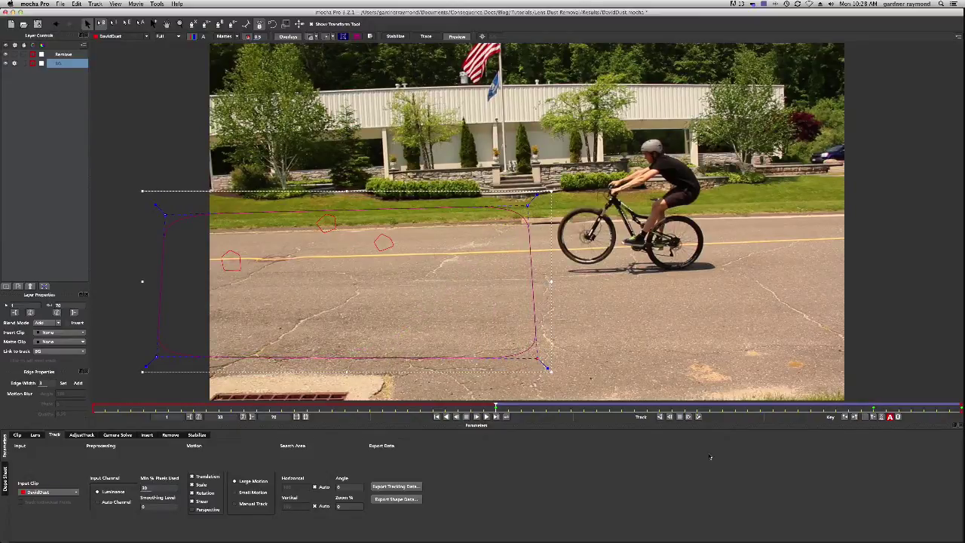
{"action": "left_click", "coordinate": [679, 417]}
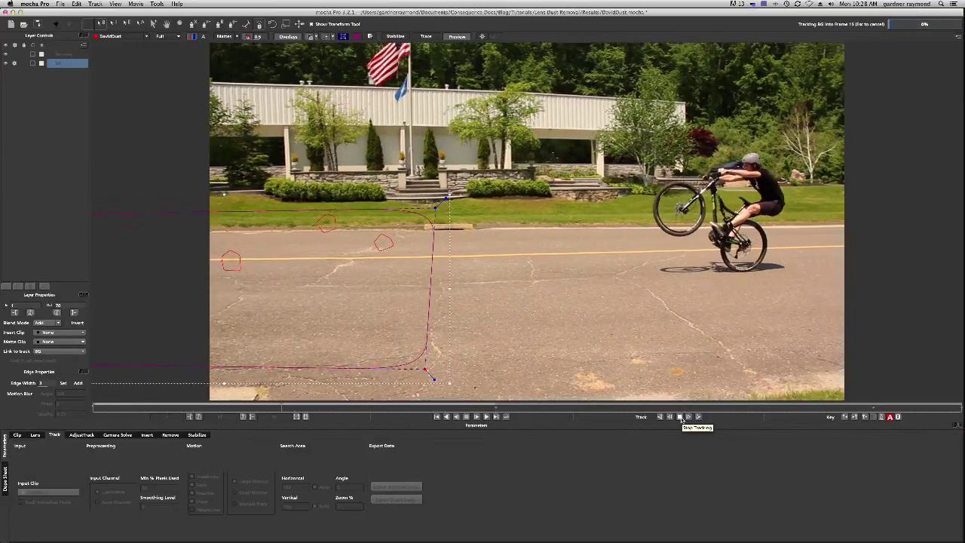
{"action": "left_click", "coordinate": [681, 420]}
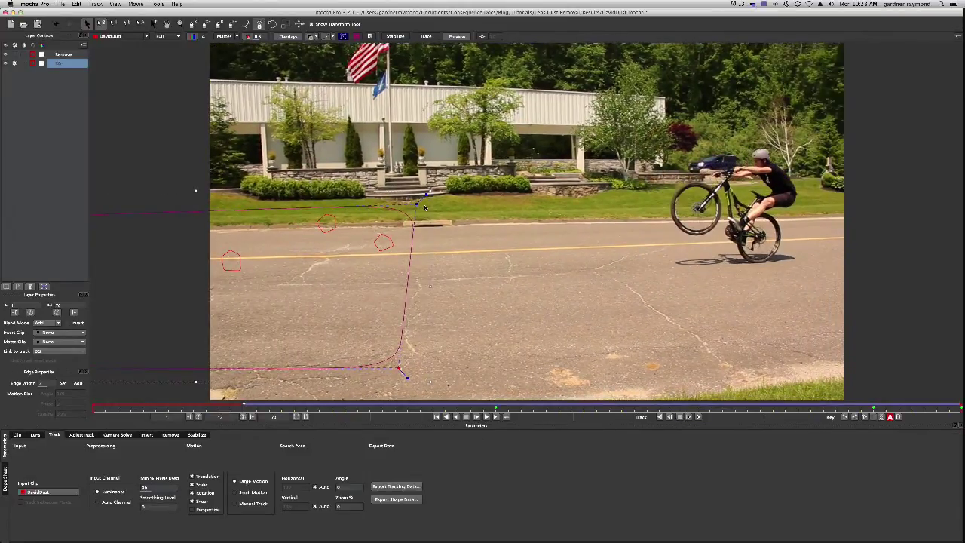
{"action": "left_click_drag", "start_coordinate": [418, 204], "coordinate": [528, 205]}
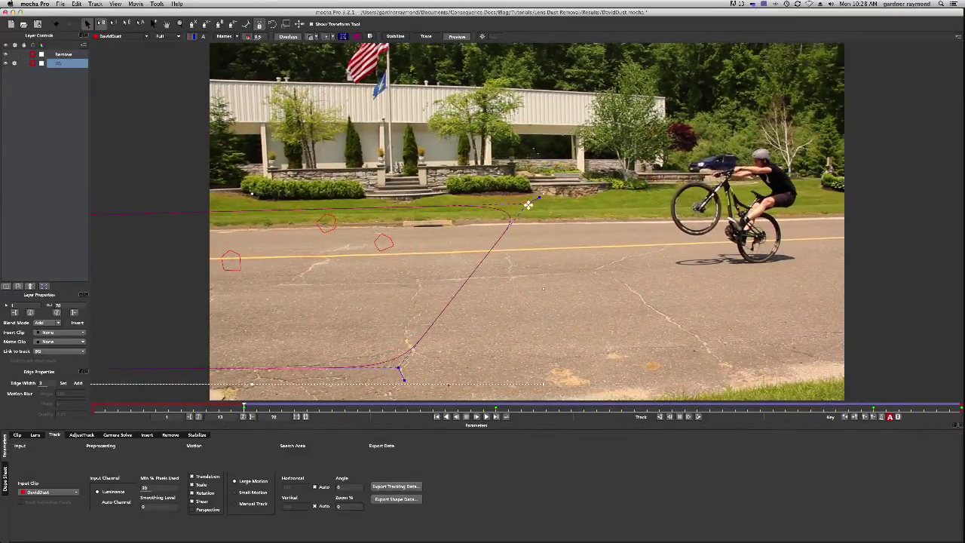
{"action": "left_click_drag", "start_coordinate": [399, 369], "coordinate": [538, 372]}
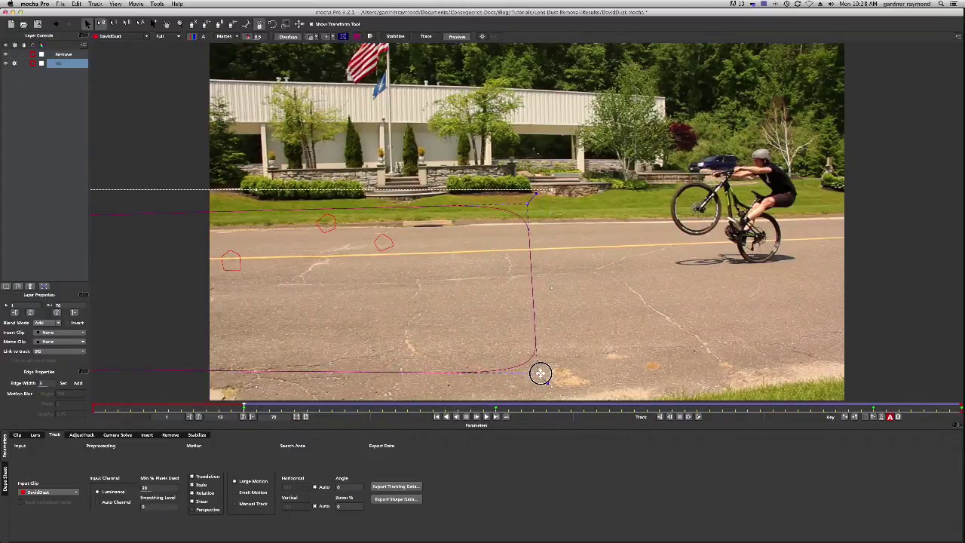
{"action": "left_click", "coordinate": [661, 416]}
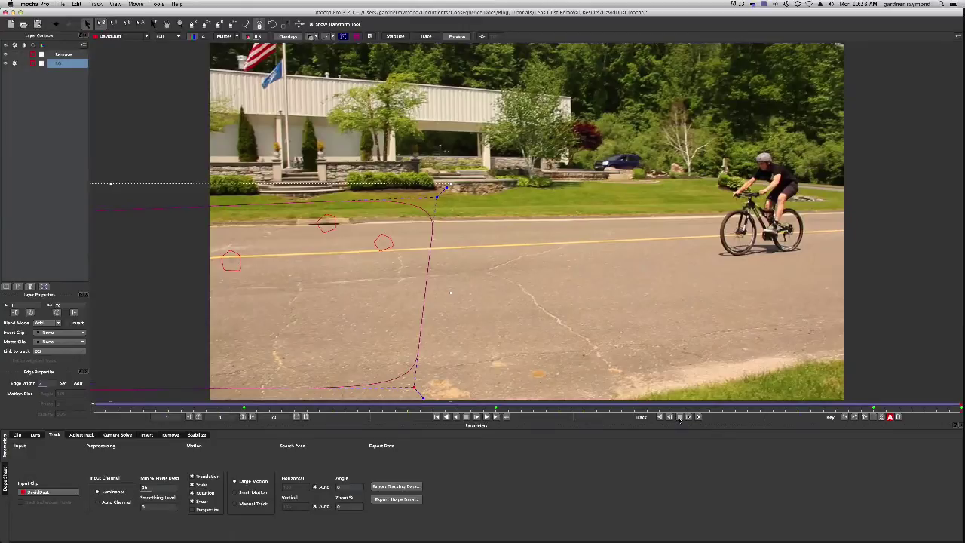
Scrub through the clip to review the BG track, then show the Remove module settings.
{"action": "left_click_drag", "start_coordinate": [94, 409], "coordinate": [43, 337]}
{"action": "left_click_drag", "start_coordinate": [93, 408], "coordinate": [659, 405]}
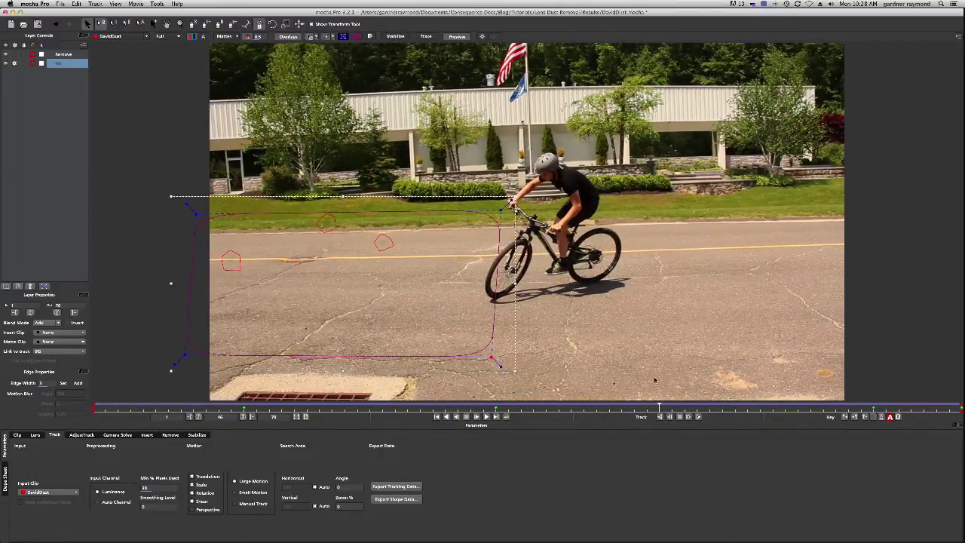
{"action": "left_click_drag", "start_coordinate": [659, 407], "coordinate": [90, 402]}
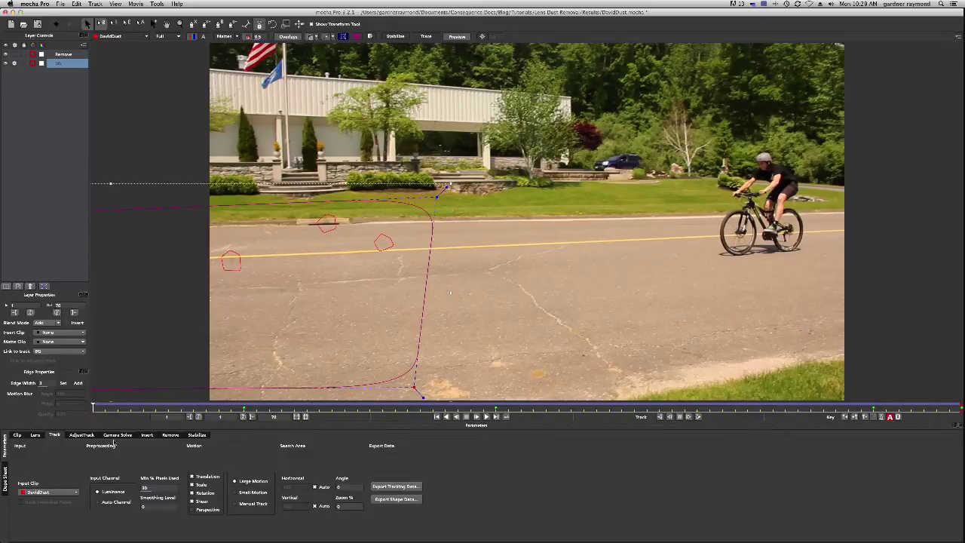
{"action": "left_click", "coordinate": [168, 434]}
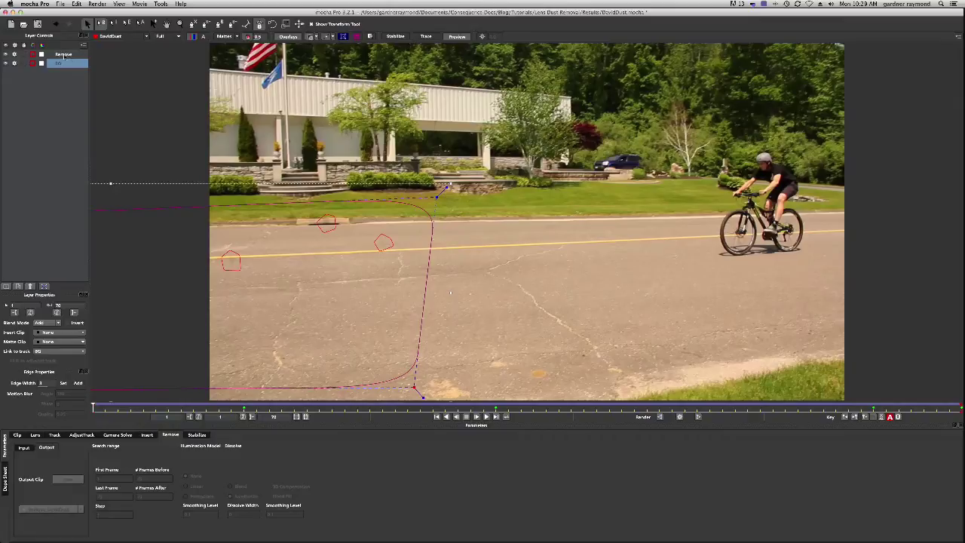
Select the Remove layer and render the removal forward, creating the Remove_DavidDust clip.
{"action": "left_click", "coordinate": [64, 55]}
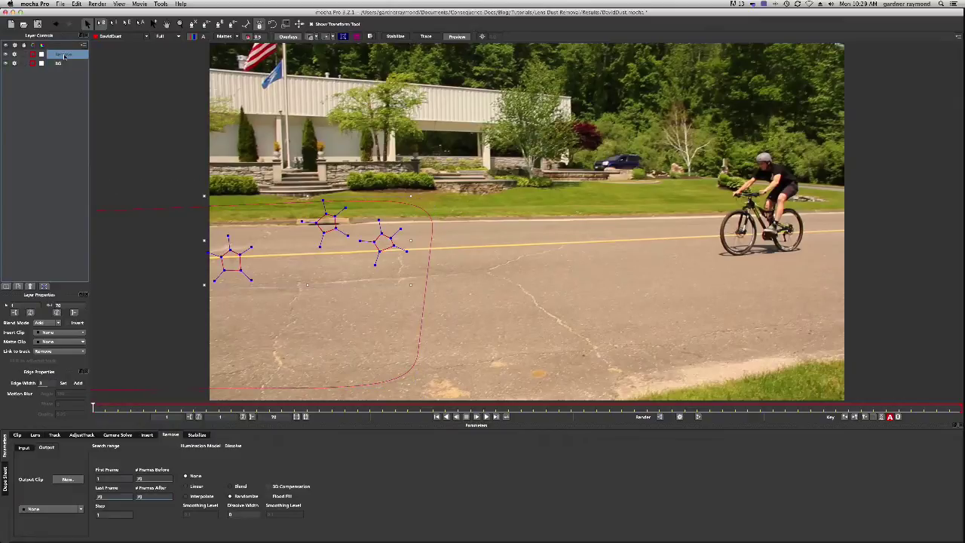
{"action": "left_click", "coordinate": [698, 417]}
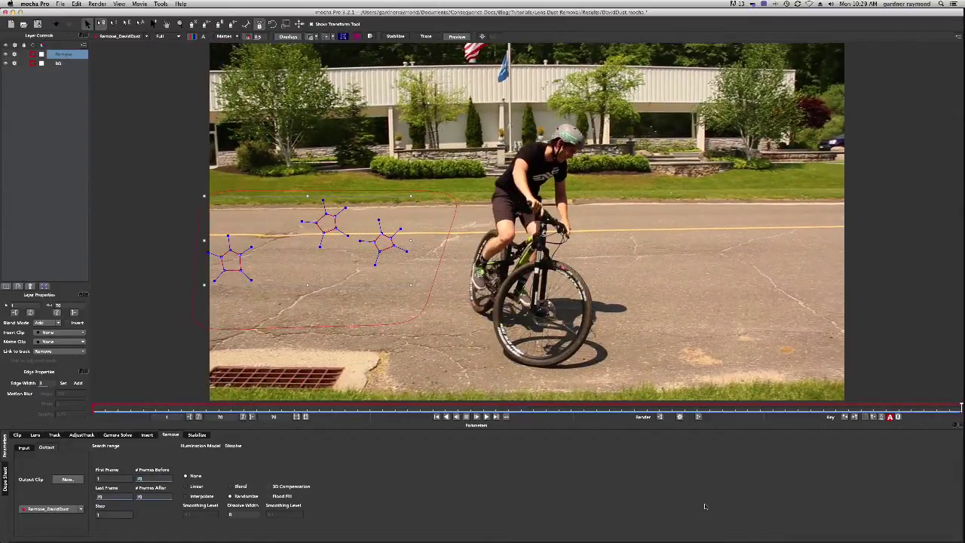
Deselect the Remove layer, hide the mask overlays, and play the cleaned clip for review.
{"action": "left_click", "coordinate": [74, 123]}
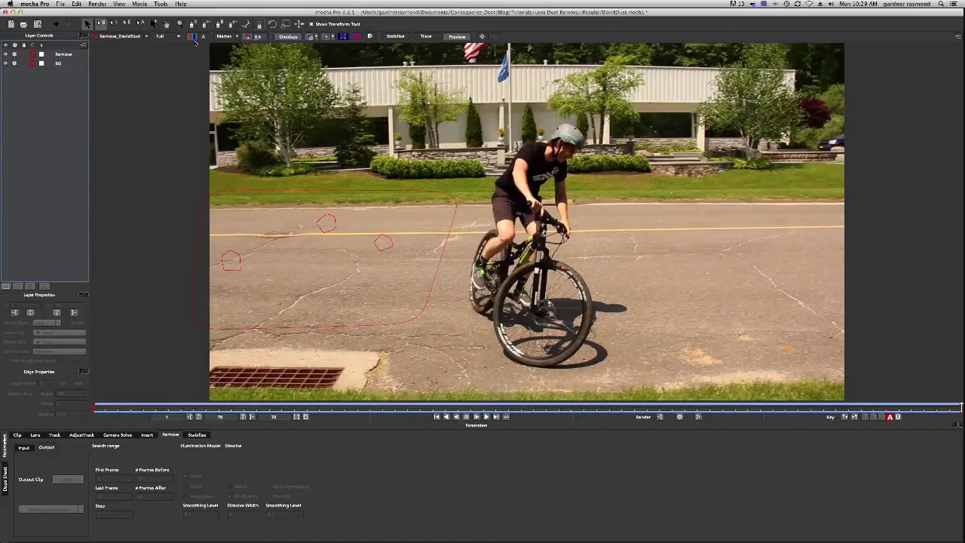
{"action": "left_click", "coordinate": [285, 37]}
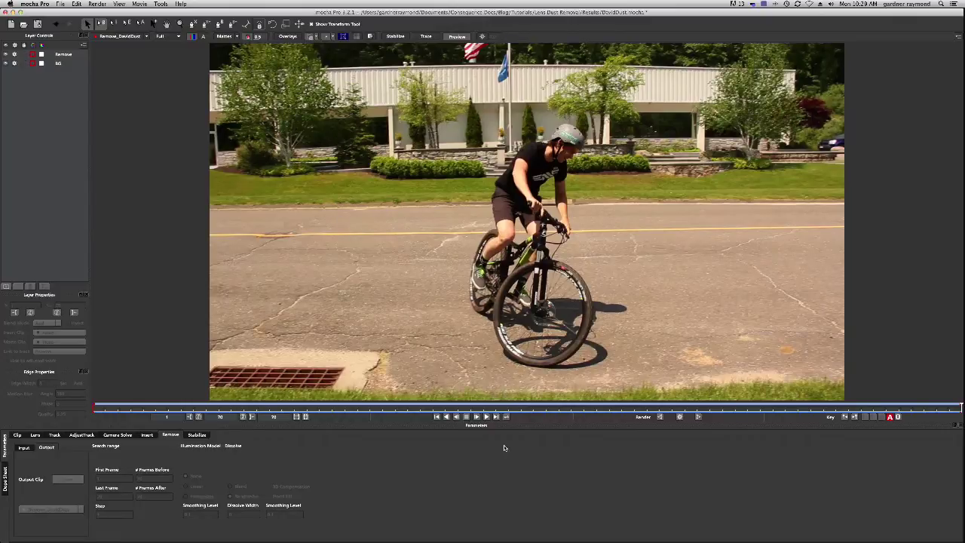
{"action": "left_click", "coordinate": [487, 417]}
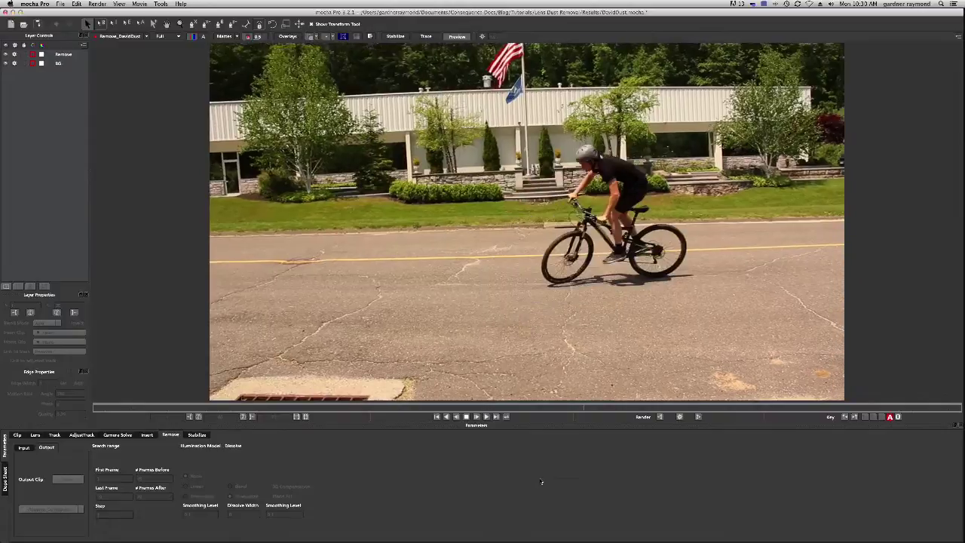
Stop playback and set up Export Rendered Clip with QuickTime movie as the output type.
{"action": "left_click", "coordinate": [467, 417]}
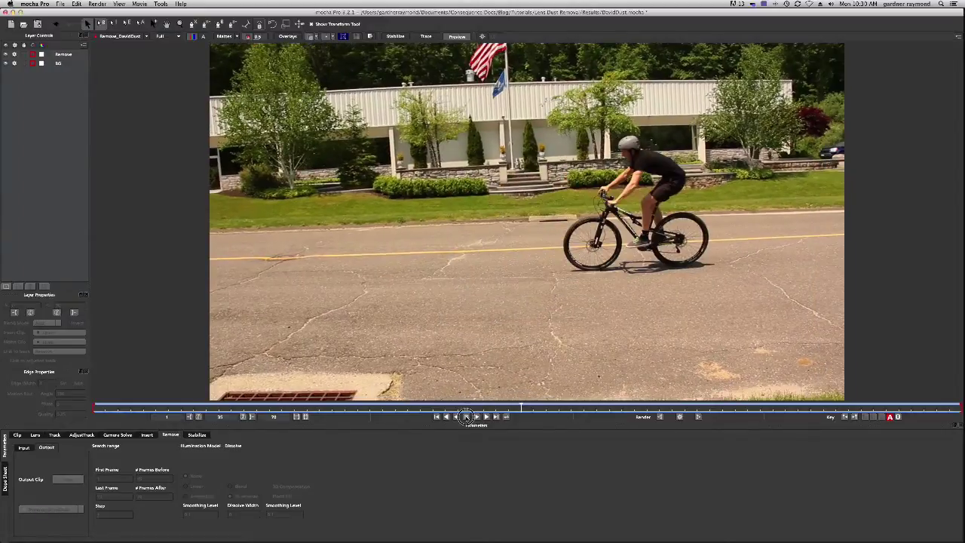
{"action": "left_click", "coordinate": [59, 4]}
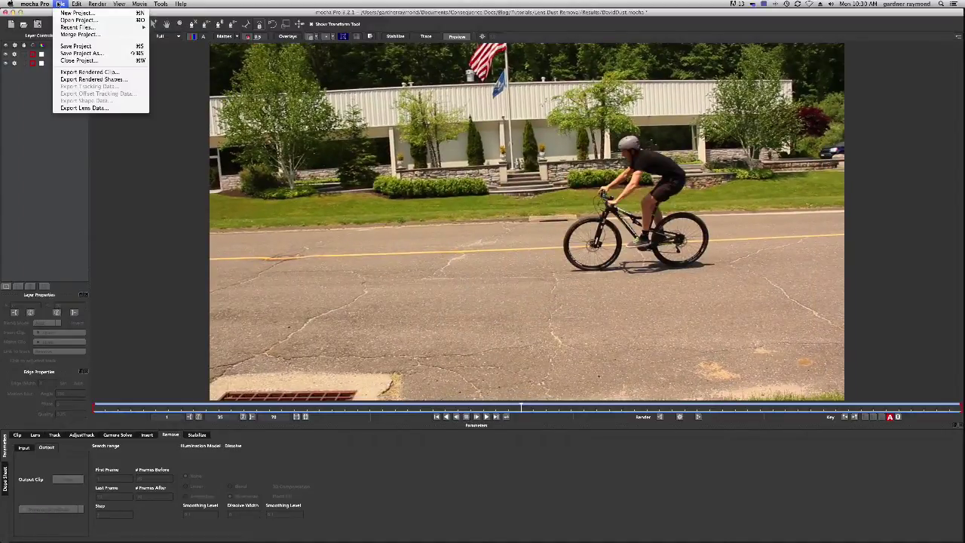
{"action": "left_click", "coordinate": [88, 72]}
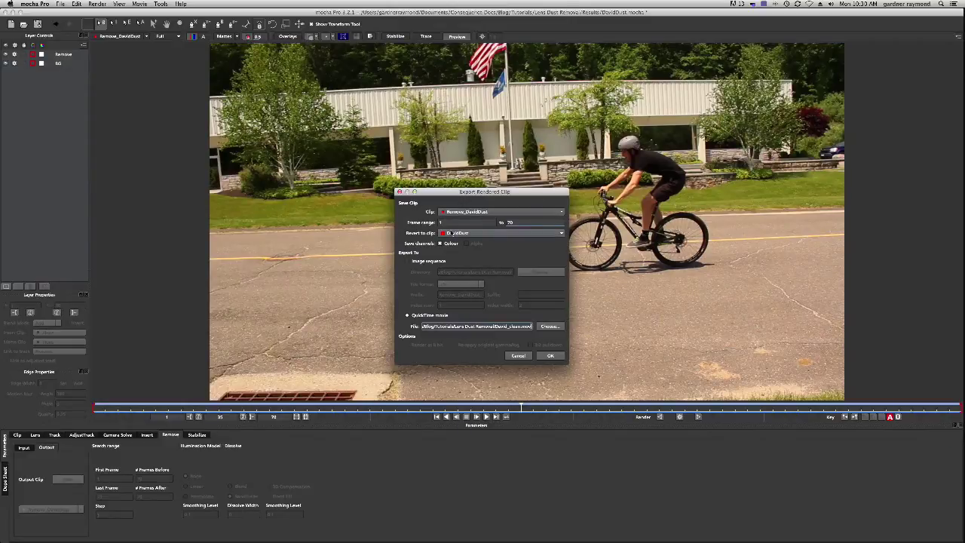
{"action": "left_click", "coordinate": [407, 260]}
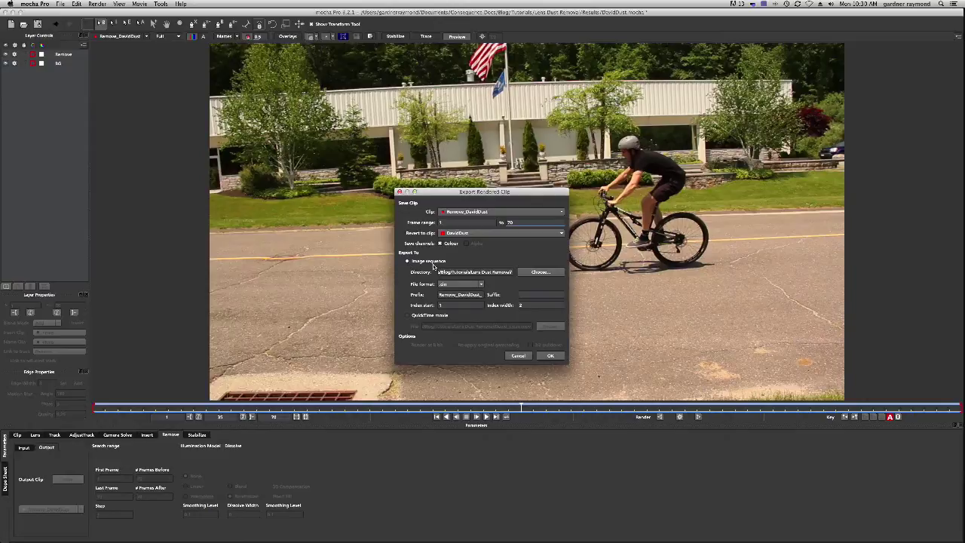
{"action": "left_click", "coordinate": [480, 284]}
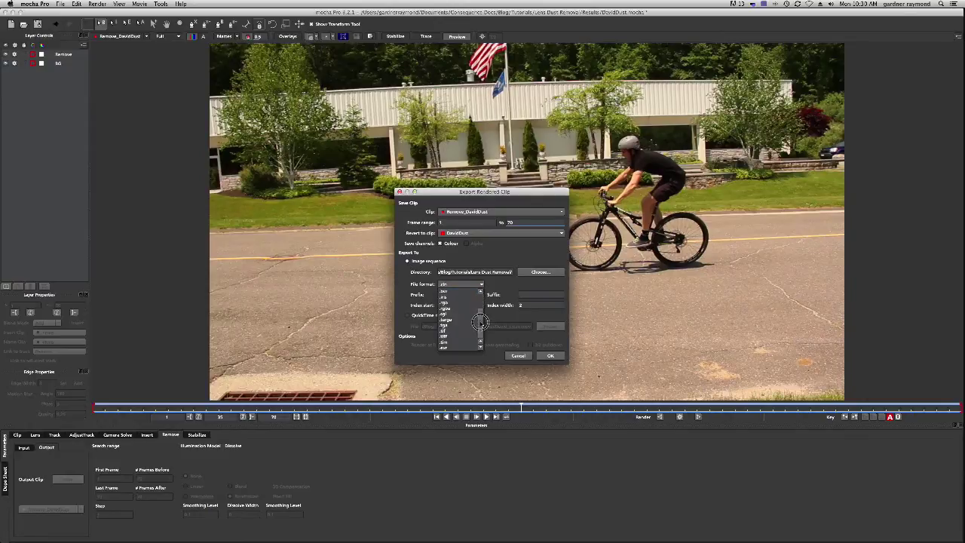
{"action": "left_click", "coordinate": [416, 267]}
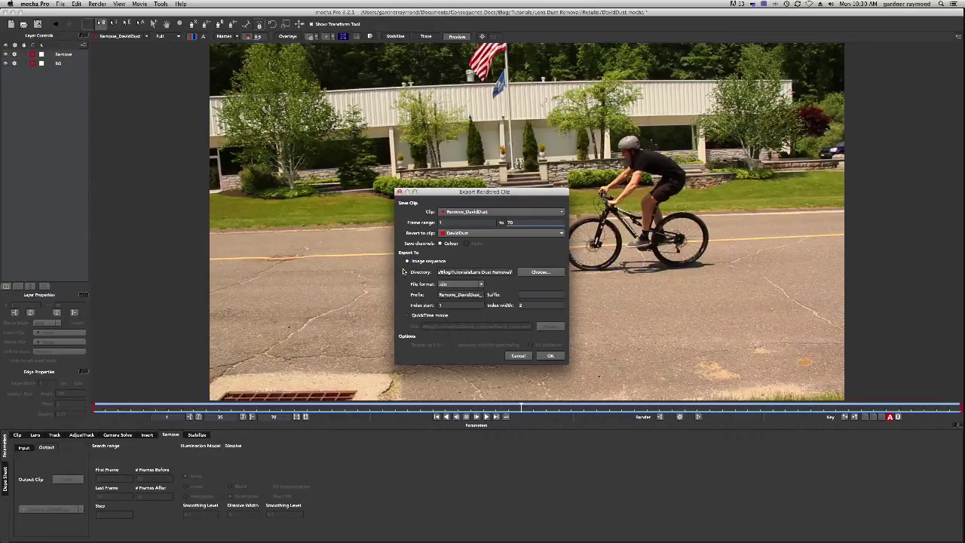
{"action": "left_click", "coordinate": [407, 315]}
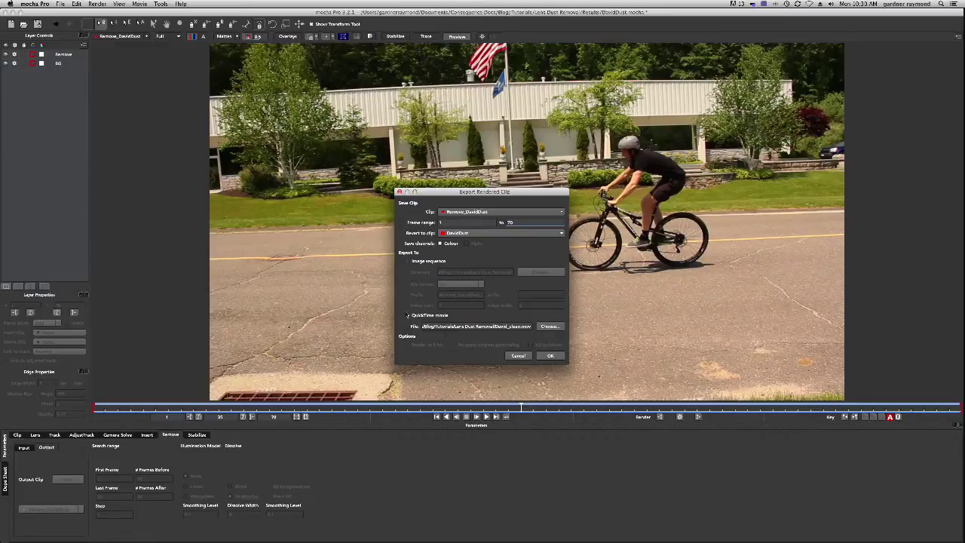
Name the output file David_clean.mov and confirm the export settings.
{"action": "left_click", "coordinate": [549, 326]}
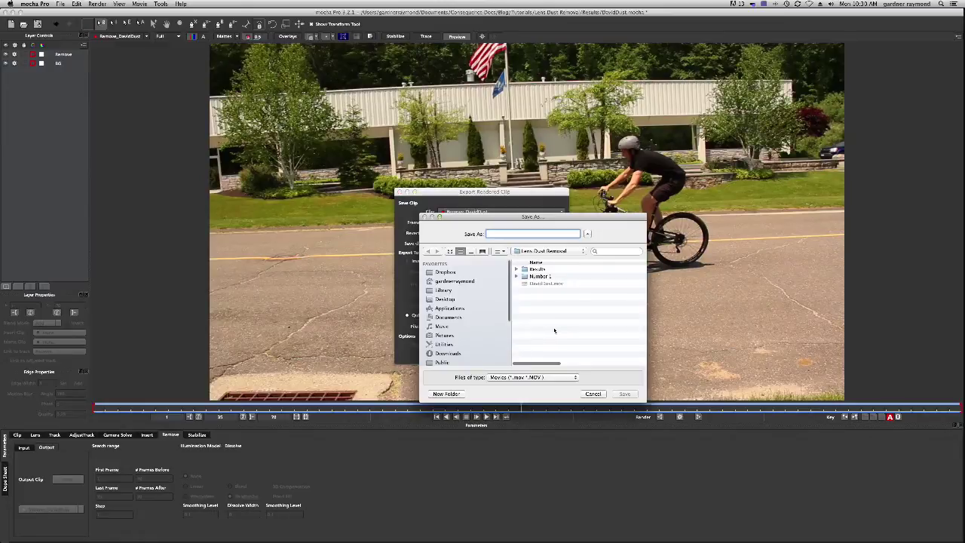
{"action": "type", "text": "D"}
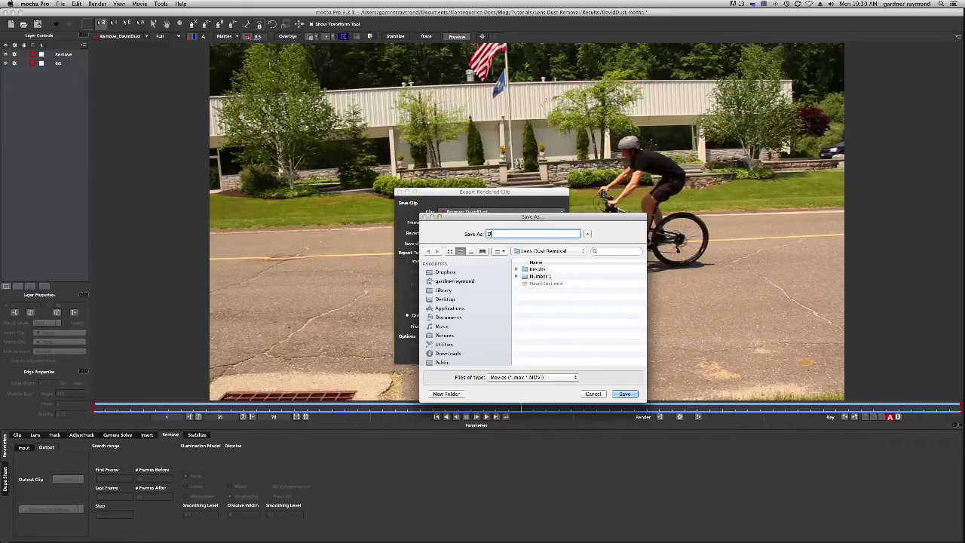
{"action": "type", "text": "avid_ccean"}
{"action": "left_click", "coordinate": [622, 392]}
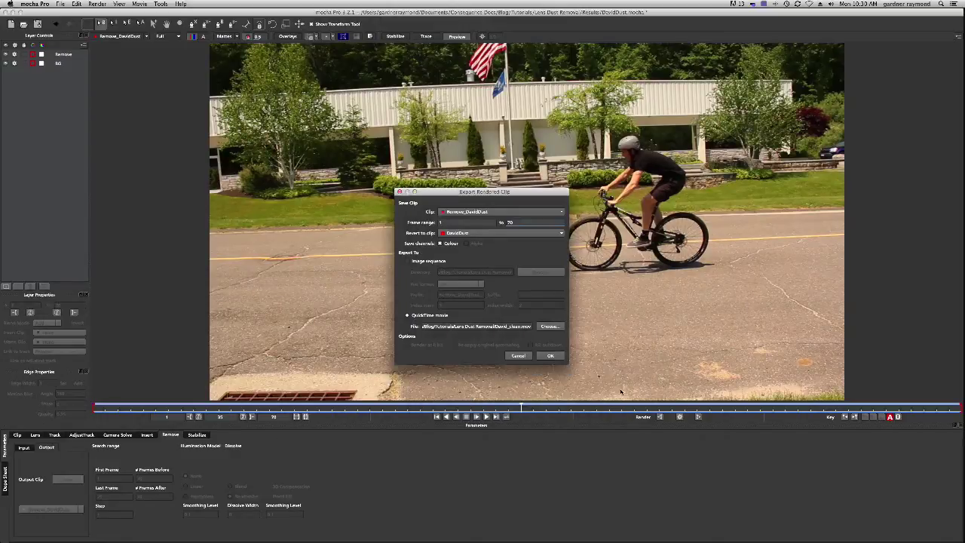
{"action": "left_click", "coordinate": [550, 356]}
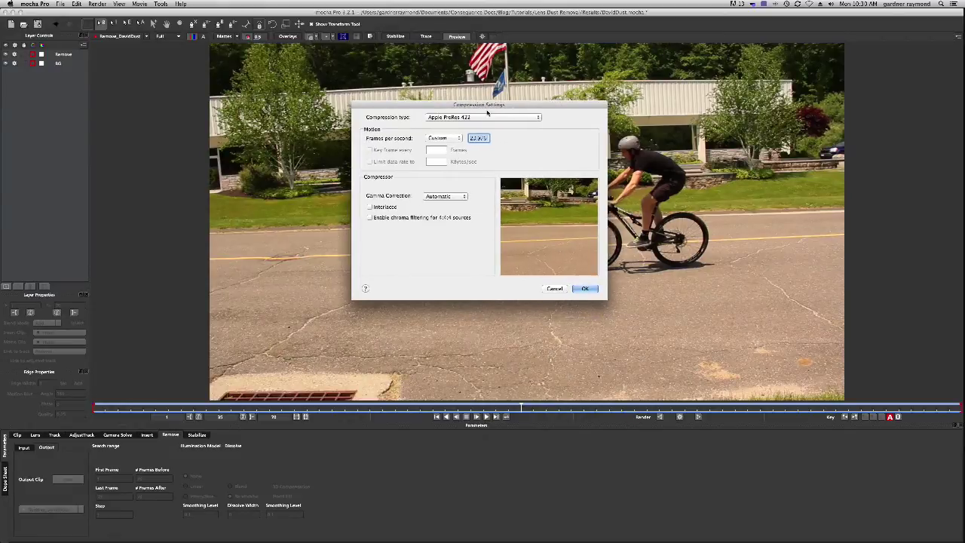
Keep Apple ProRes 422 as the compression codec and start saving the movie.
{"action": "left_click", "coordinate": [516, 118]}
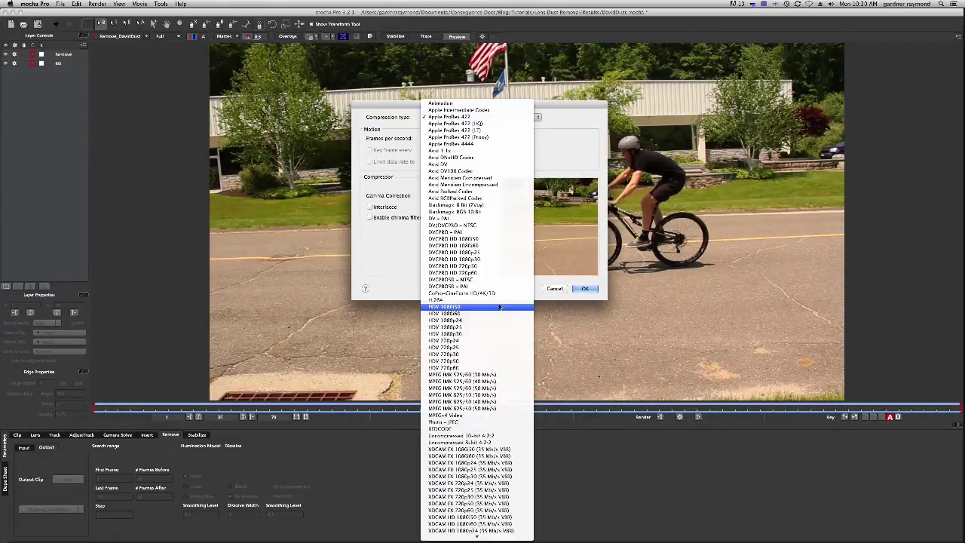
{"action": "scroll", "coordinate": [500, 307], "scroll_direction": "down", "scroll_amount": 5}
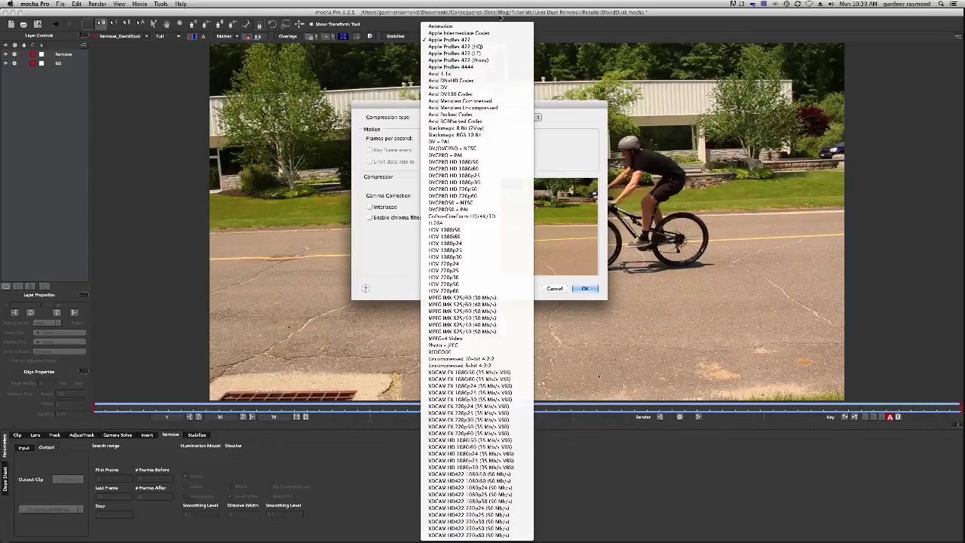
{"action": "left_click", "coordinate": [479, 40]}
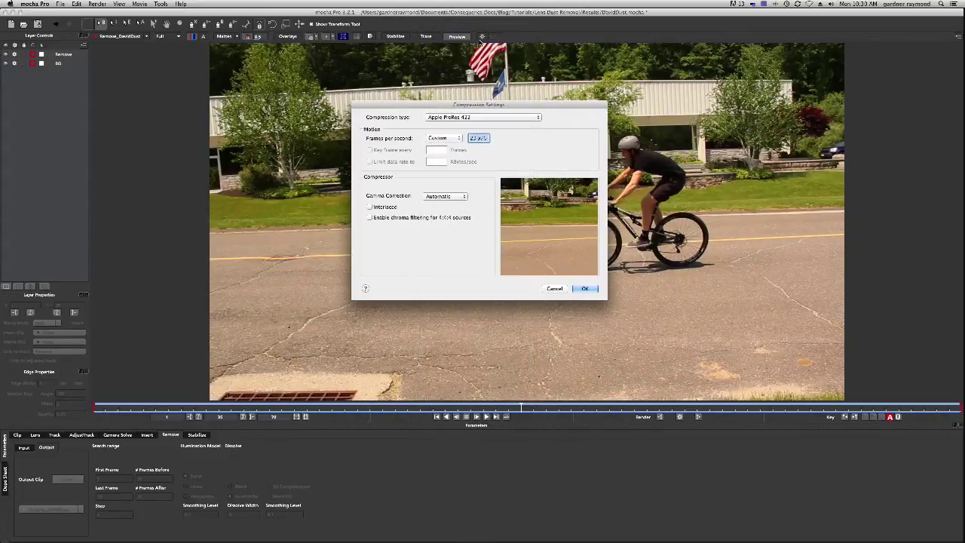
{"action": "left_click", "coordinate": [583, 290]}
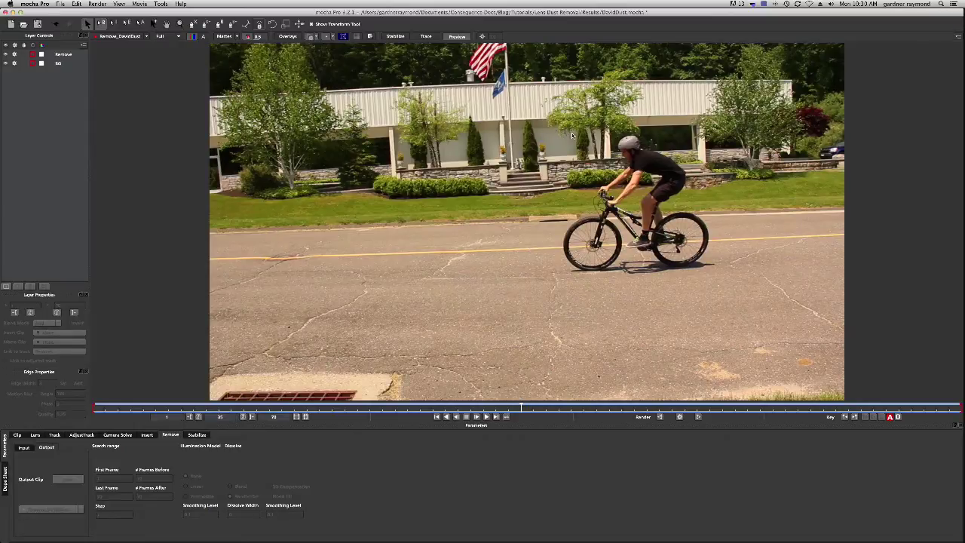
In Finder's Lens Dust Removal folder, Quick Look the original DavidDust.mov.
{"action": "key", "text": "super+Tab"}
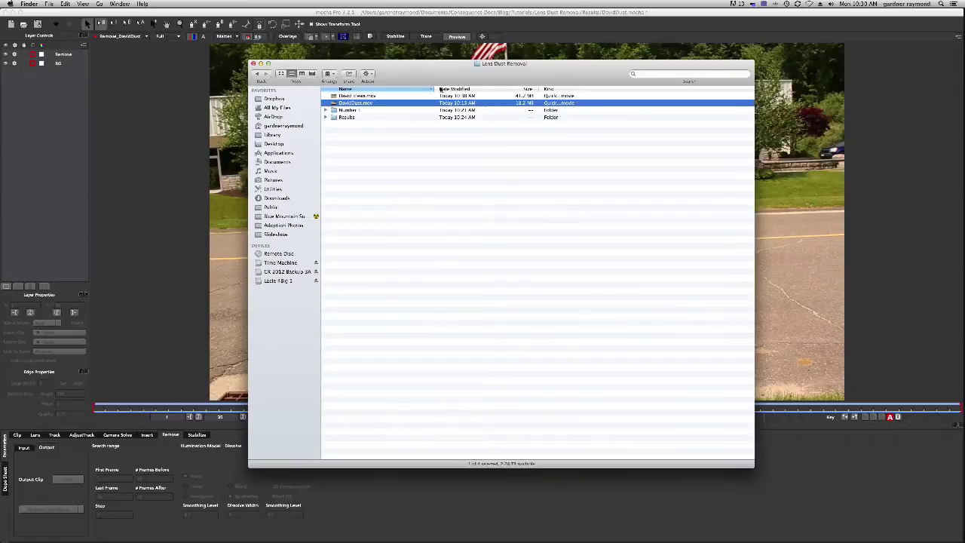
{"action": "left_click_drag", "start_coordinate": [420, 69], "coordinate": [420, 80]}
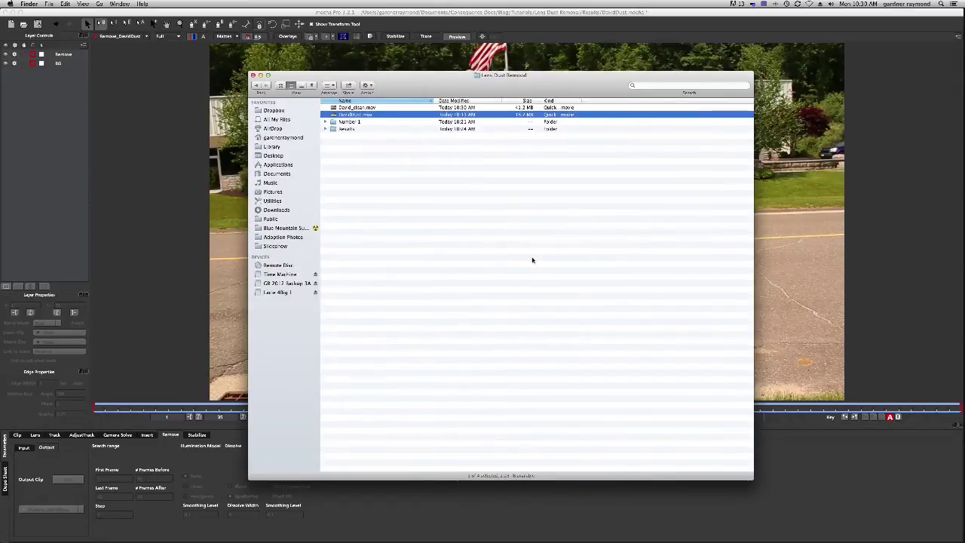
{"action": "key", "text": "space"}
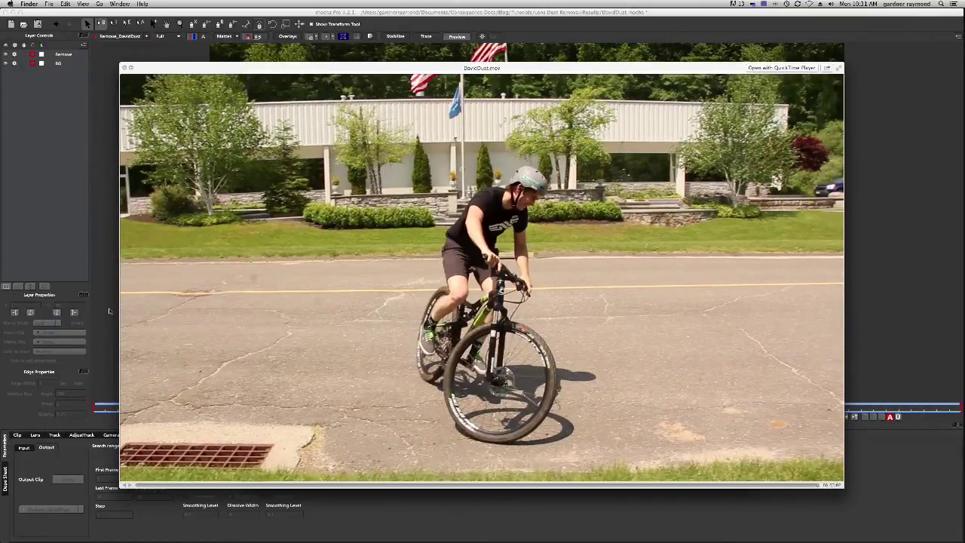
Move the Quick Look preview on to David_clean.mov.
{"action": "key", "text": "Down"}
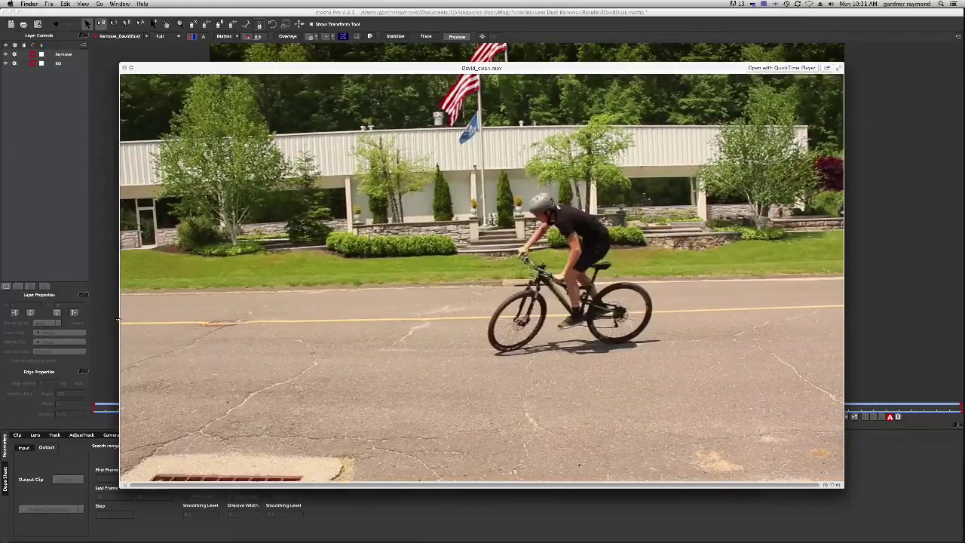